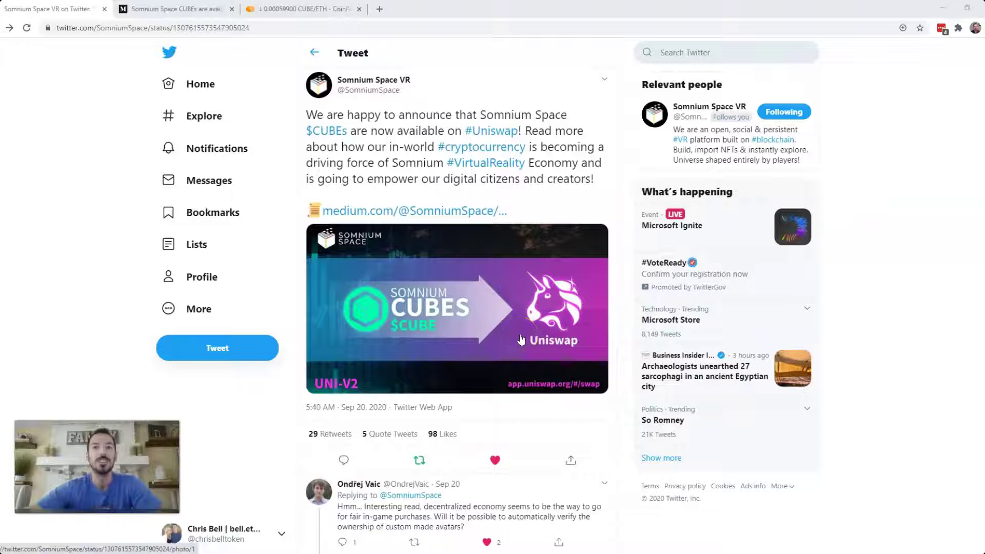
Open the Medium article linked in the Somnium Space tweet about CUBEs on Uniswap, and keep only one copy of it open
{"action": "left_click", "coordinate": [544, 354]}
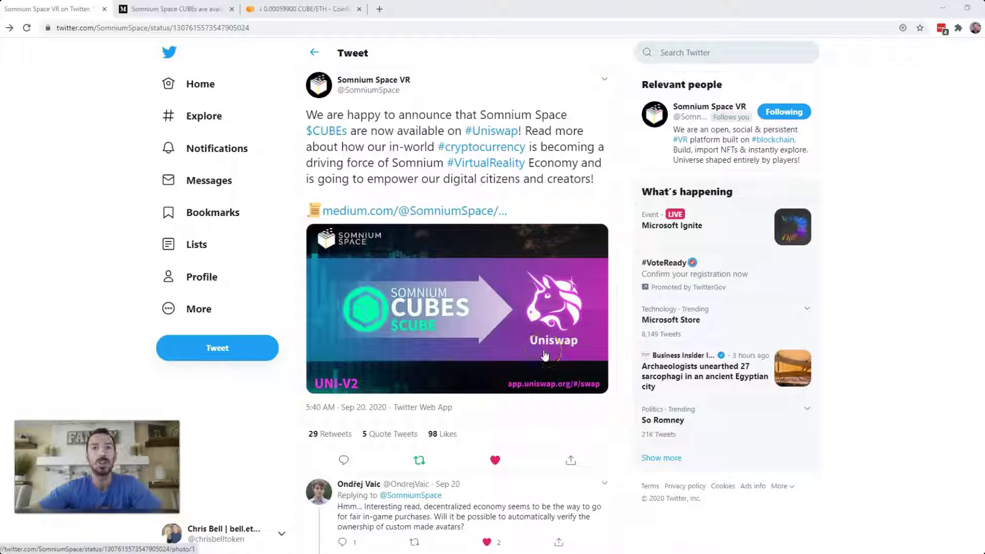
{"action": "left_click", "coordinate": [491, 339]}
{"action": "left_click", "coordinate": [2, 53]}
{"action": "left_click", "coordinate": [436, 214]}
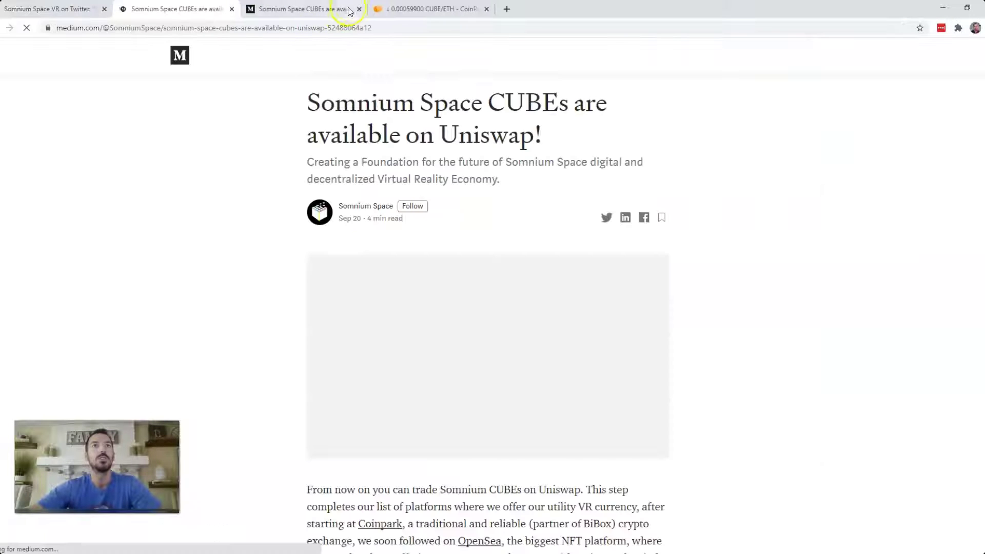
{"action": "left_click", "coordinate": [359, 9]}
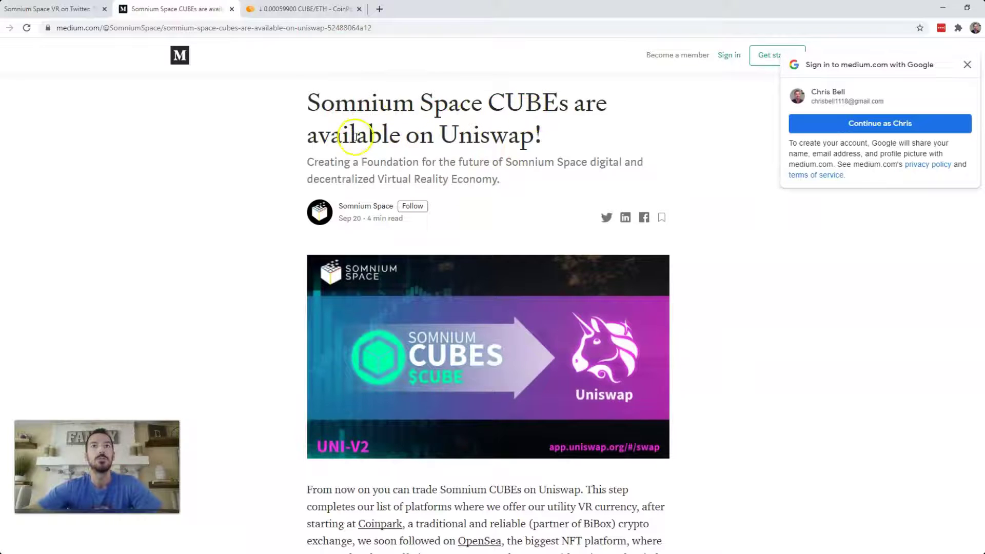
Read the article from its Uniswap headline through the Somnium CUBEs section to the VR avatar picture
{"action": "double_click", "coordinate": [508, 136]}
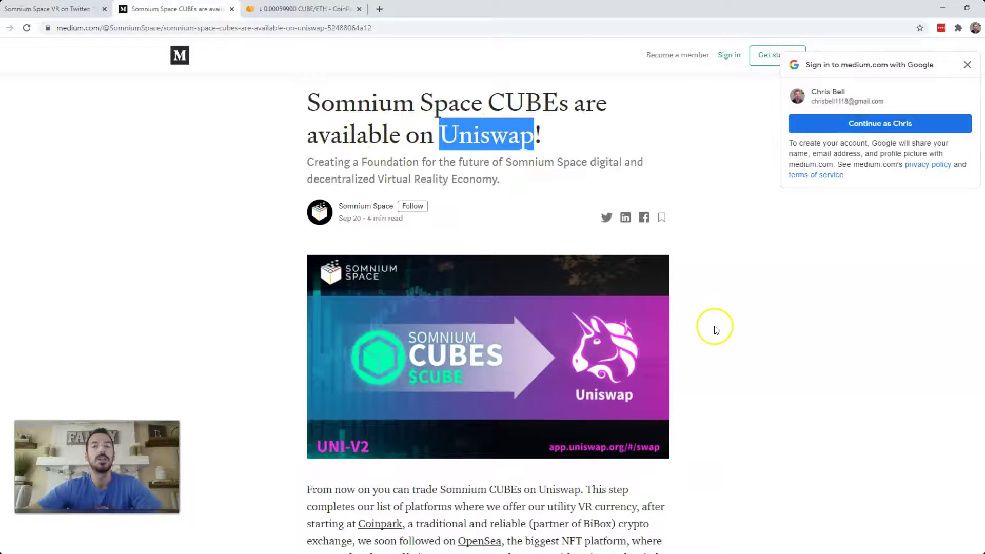
{"action": "scroll", "coordinate": [699, 366], "scroll_direction": "down", "scroll_amount": 6}
{"action": "scroll", "coordinate": [699, 365], "scroll_direction": "down", "scroll_amount": 3}
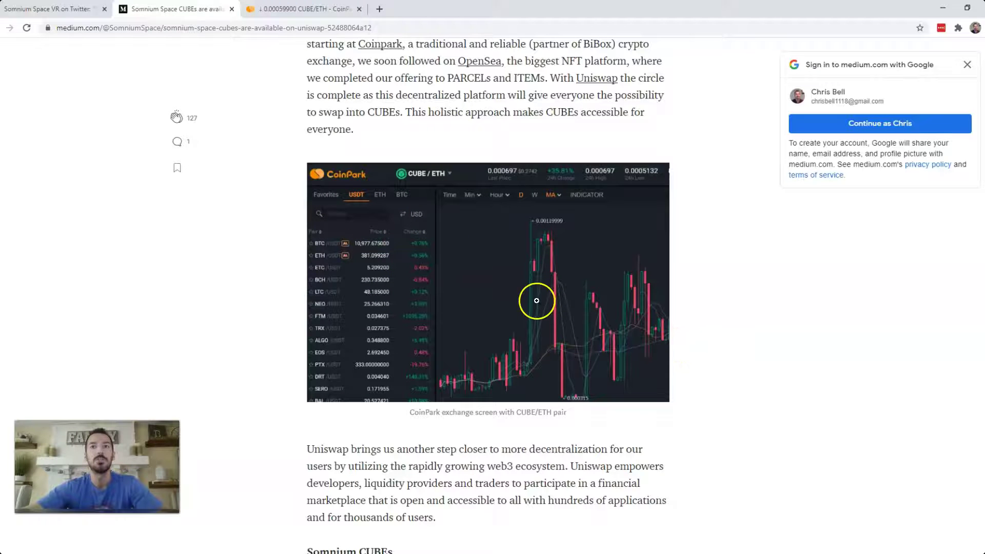
{"action": "scroll", "coordinate": [739, 416], "scroll_direction": "down", "scroll_amount": 1}
{"action": "scroll", "coordinate": [739, 418], "scroll_direction": "down", "scroll_amount": 3}
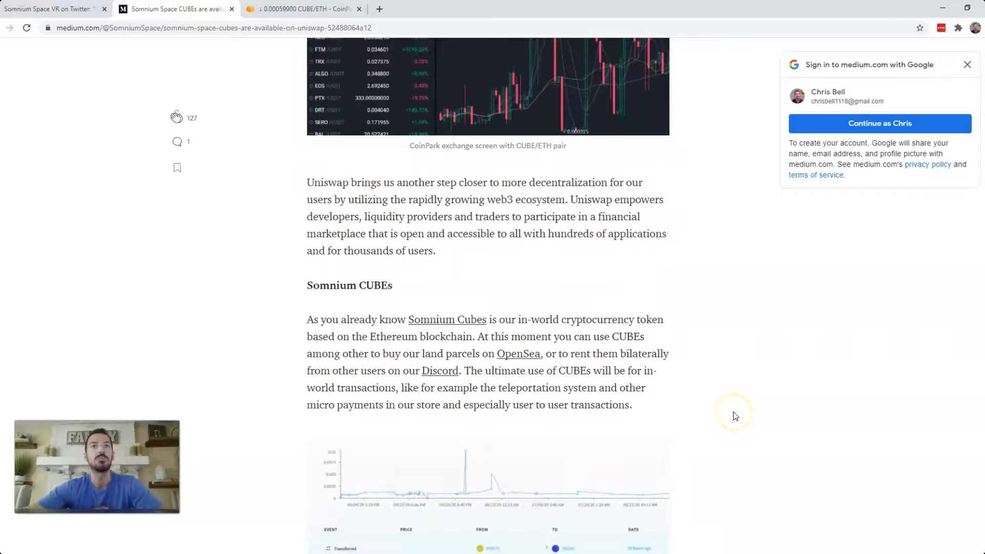
{"action": "left_click_drag", "start_coordinate": [308, 285], "coordinate": [396, 310]}
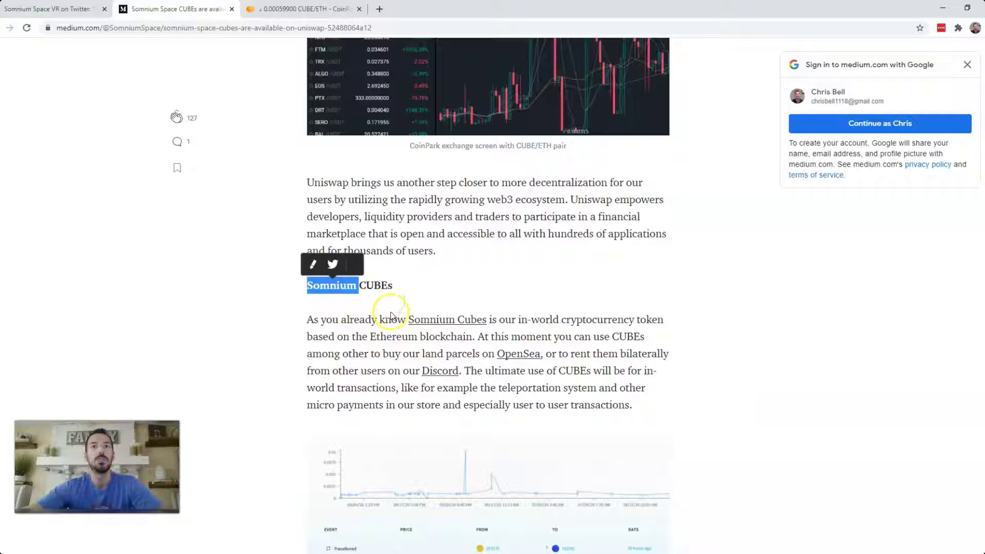
{"action": "scroll", "coordinate": [703, 392], "scroll_direction": "down", "scroll_amount": 4}
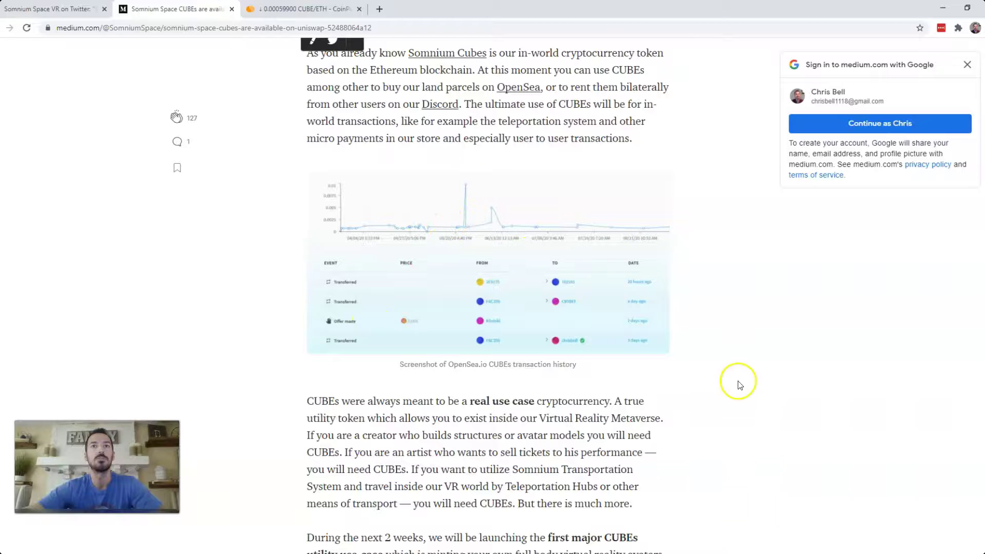
{"action": "scroll", "coordinate": [737, 388], "scroll_direction": "down", "scroll_amount": 3}
{"action": "scroll", "coordinate": [737, 390], "scroll_direction": "down", "scroll_amount": 5}
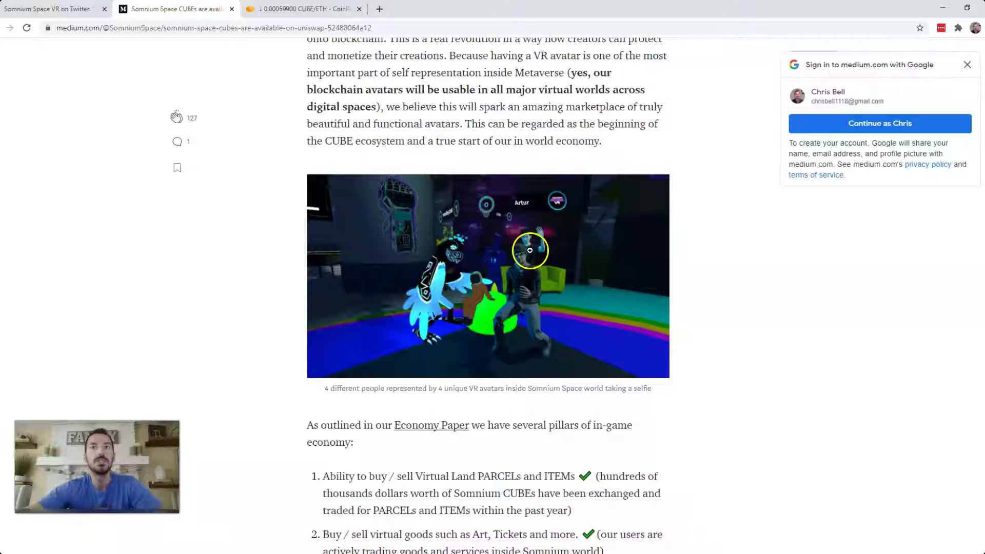
{"action": "scroll", "coordinate": [688, 392], "scroll_direction": "down", "scroll_amount": 3}
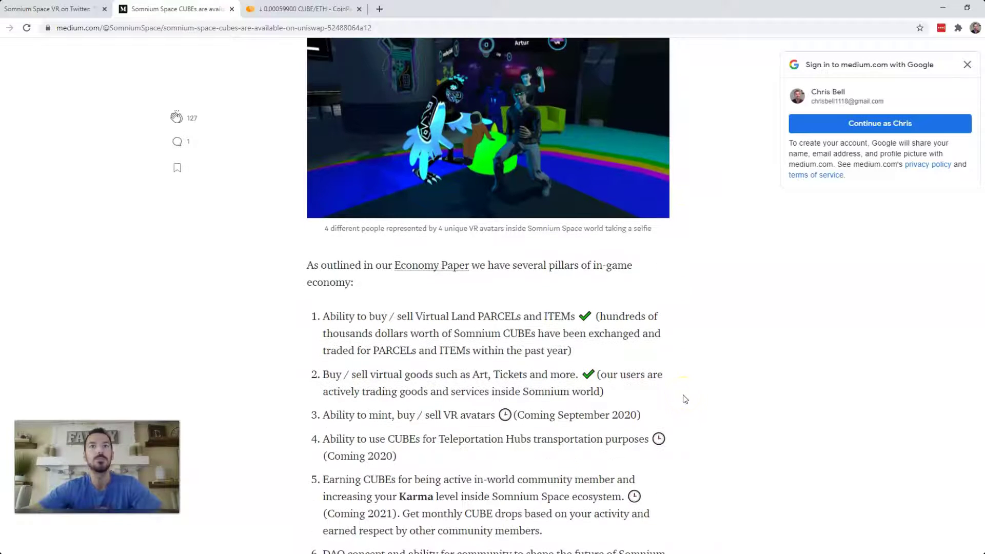
{"action": "scroll", "coordinate": [686, 400], "scroll_direction": "up", "scroll_amount": 3}
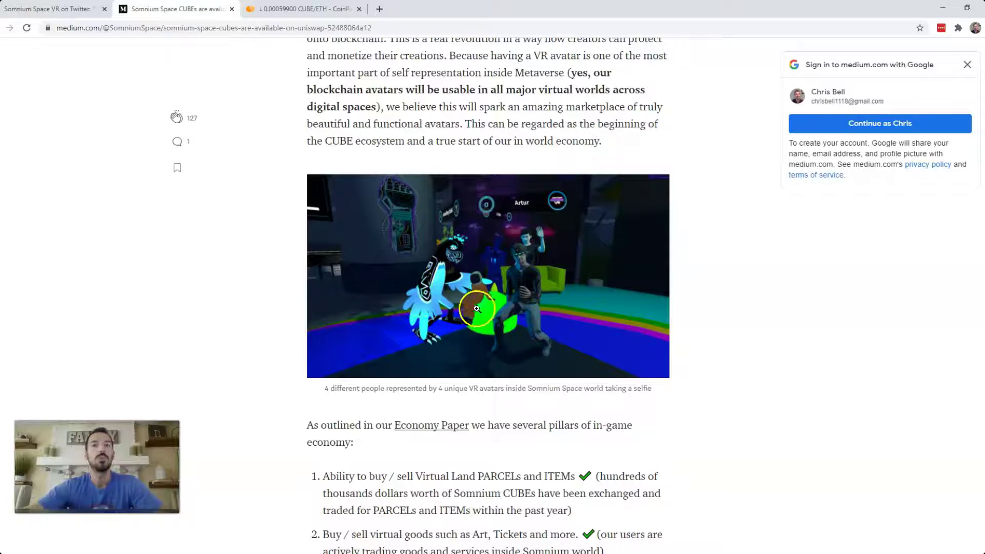
{"action": "scroll", "coordinate": [702, 369], "scroll_direction": "down", "scroll_amount": 3}
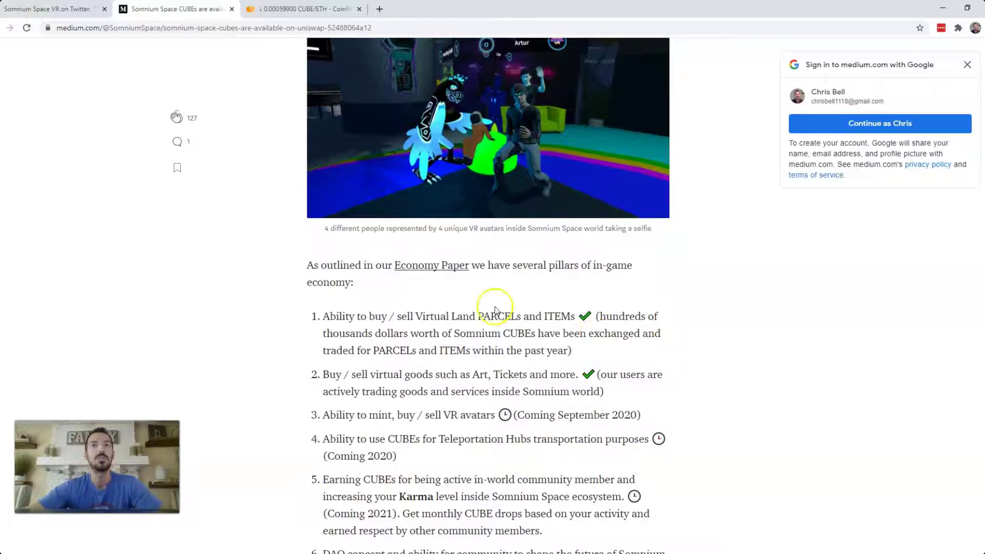
Examine the article's list of in-game economy pillars, including Karma levels and monthly CUBE drops
{"action": "left_click_drag", "start_coordinate": [333, 265], "coordinate": [345, 282]}
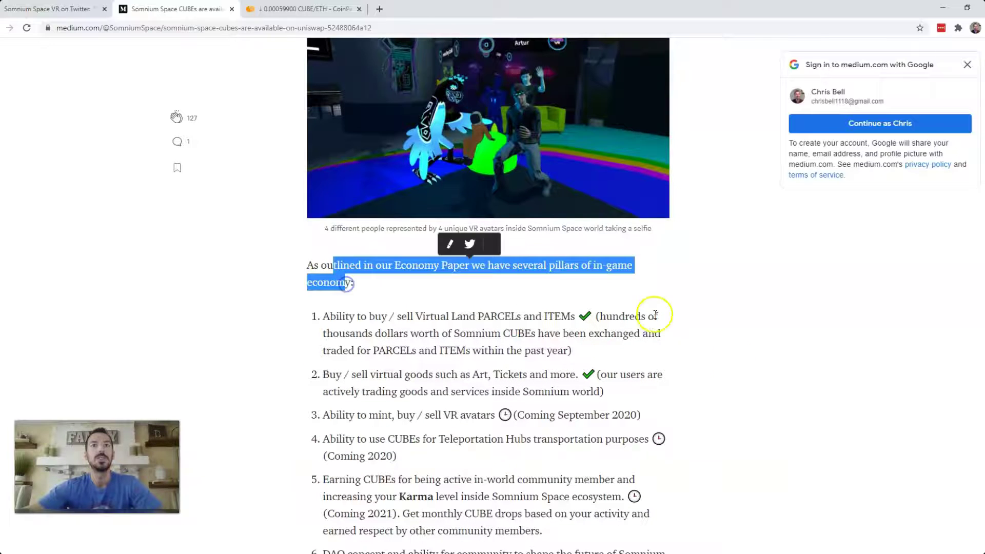
{"action": "scroll", "coordinate": [746, 392], "scroll_direction": "down", "scroll_amount": 2}
{"action": "left_click", "coordinate": [747, 393]}
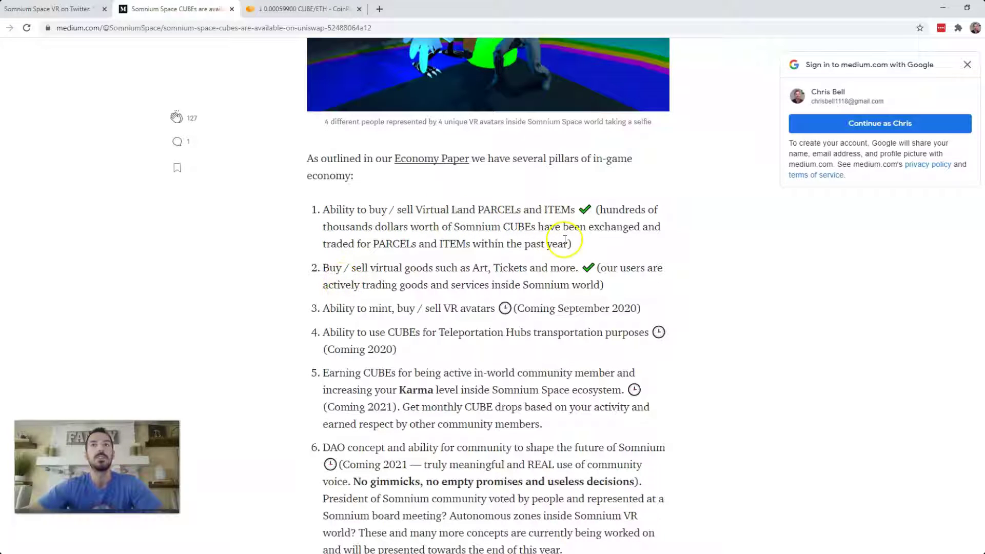
{"action": "scroll", "coordinate": [749, 354], "scroll_direction": "down", "scroll_amount": 2}
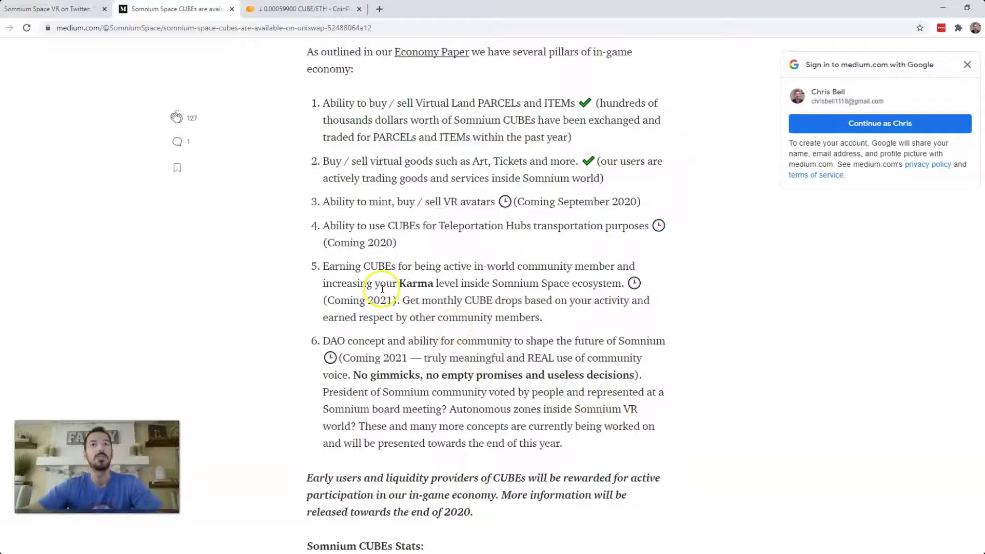
{"action": "double_click", "coordinate": [420, 284]}
{"action": "left_click", "coordinate": [759, 358]}
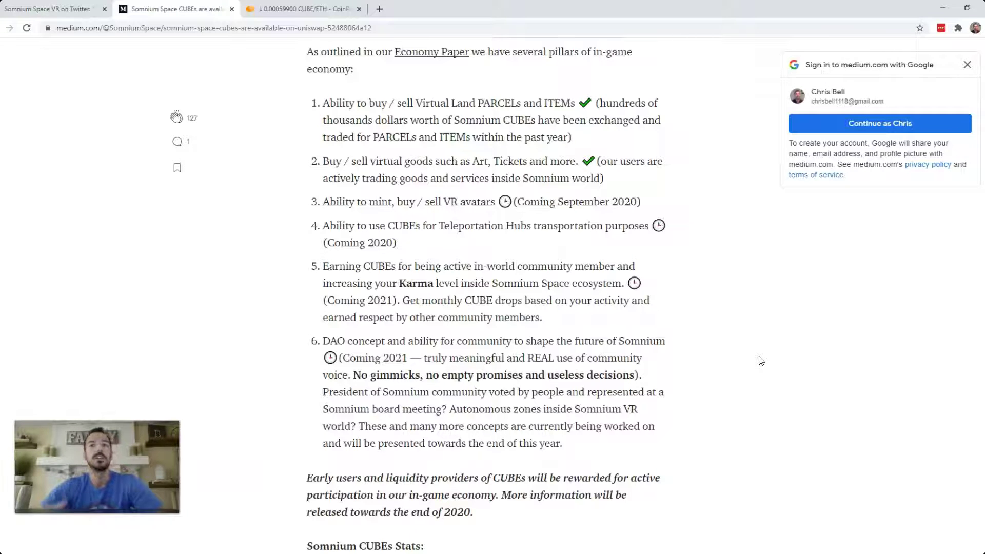
{"action": "double_click", "coordinate": [478, 299]}
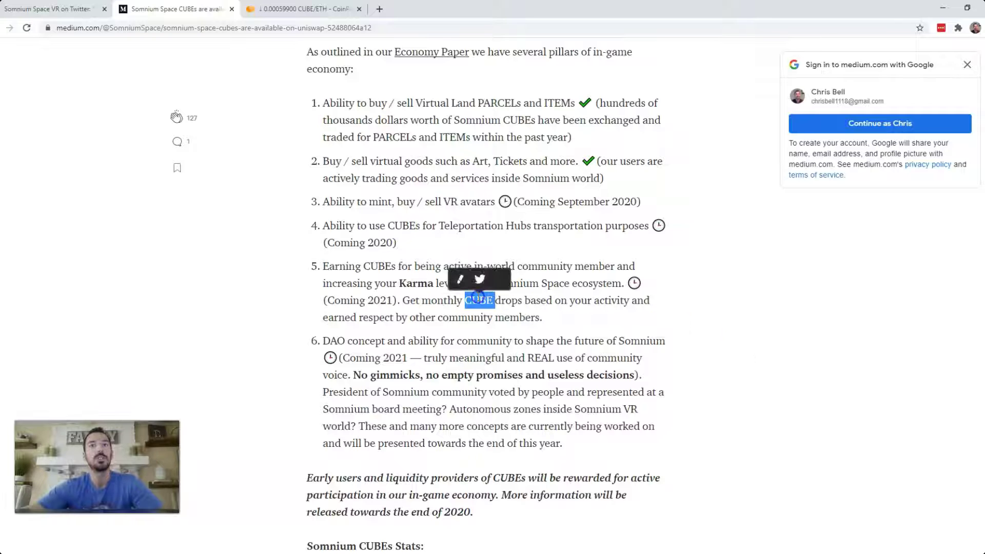
{"action": "left_click", "coordinate": [416, 284]}
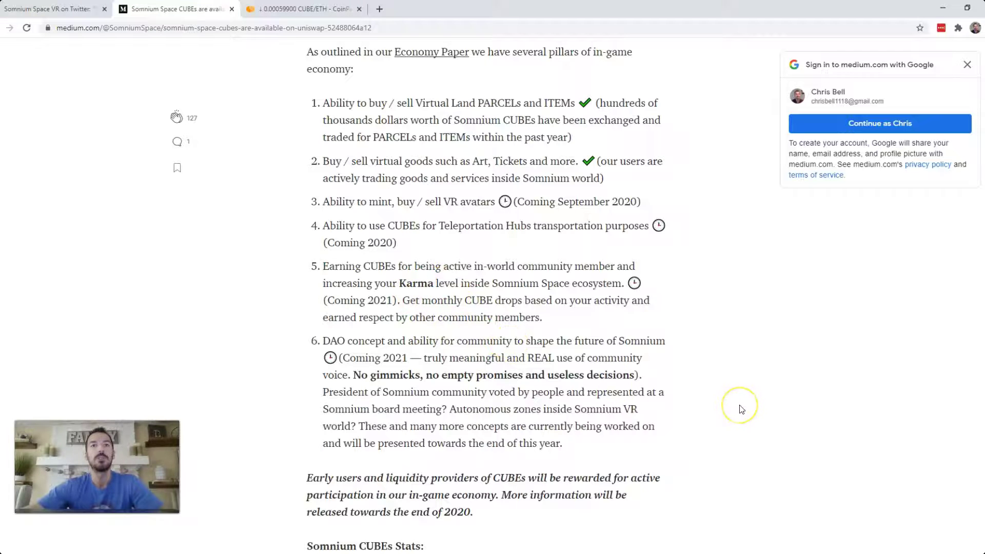
Review the Somnium CUBEs stats for total supply and current price, along with the price schedule table and closing section
{"action": "scroll", "coordinate": [742, 409], "scroll_direction": "down", "scroll_amount": 5}
{"action": "scroll", "coordinate": [742, 409], "scroll_direction": "up", "scroll_amount": 1}
{"action": "scroll", "coordinate": [742, 409], "scroll_direction": "down", "scroll_amount": 3}
{"action": "double_click", "coordinate": [403, 241]}
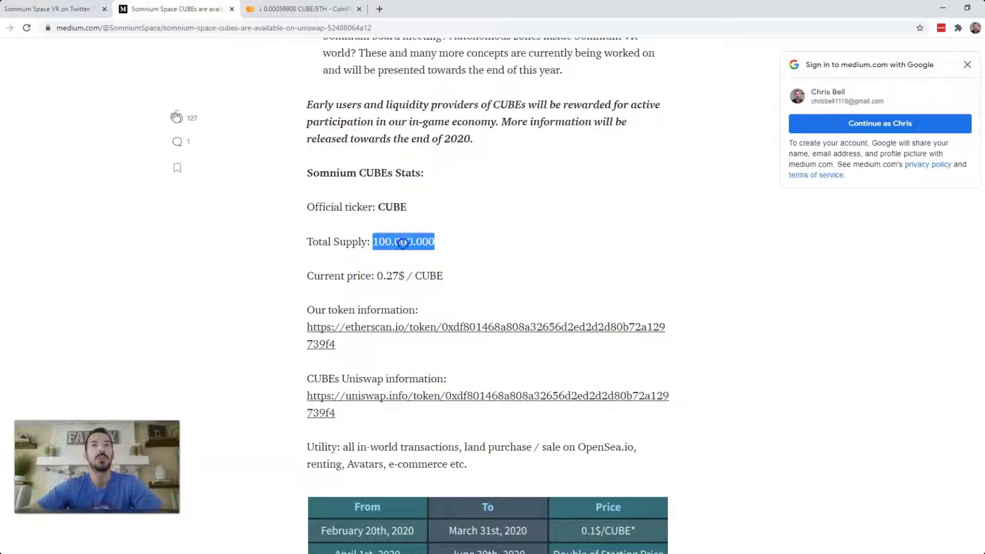
{"action": "left_click_drag", "start_coordinate": [384, 276], "coordinate": [414, 275]}
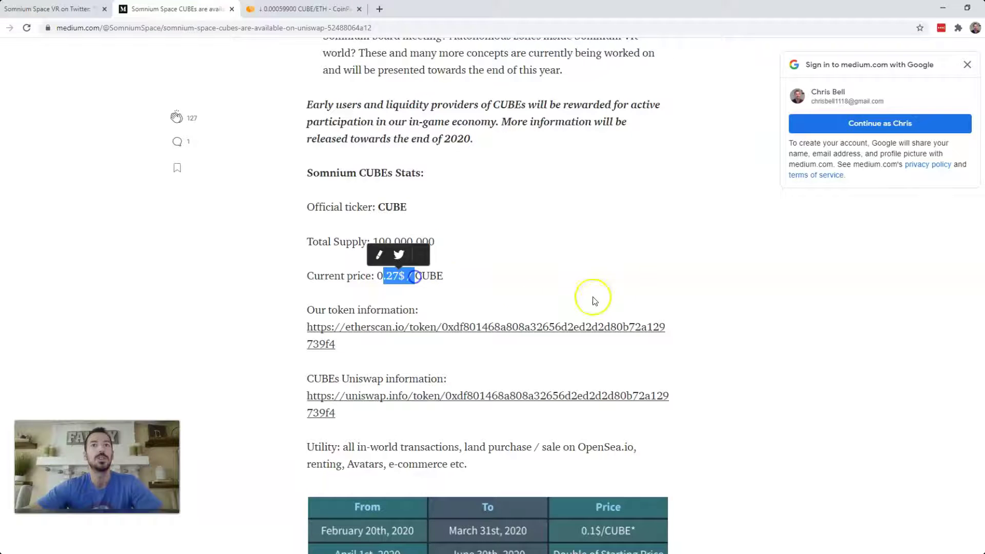
{"action": "scroll", "coordinate": [784, 369], "scroll_direction": "down", "scroll_amount": 2}
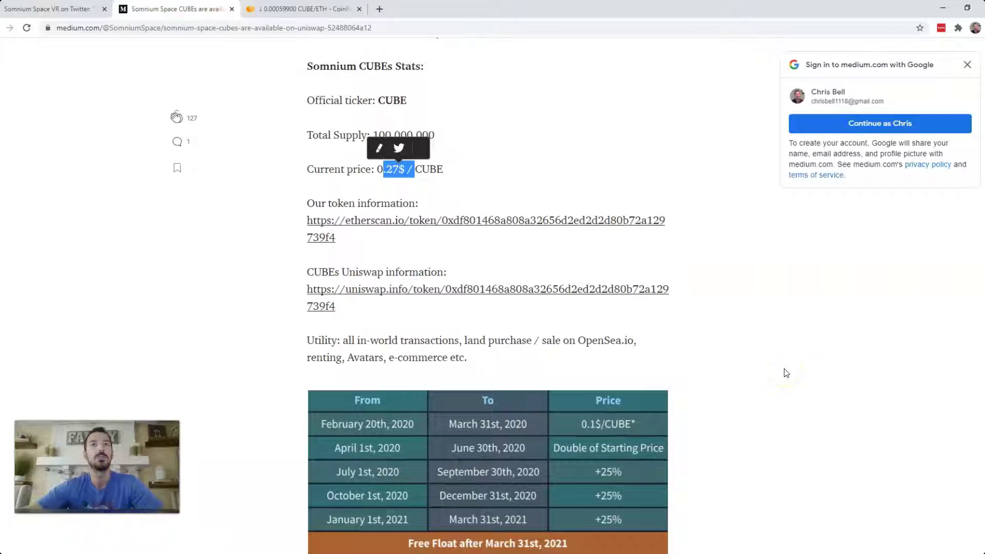
{"action": "scroll", "coordinate": [718, 395], "scroll_direction": "down", "scroll_amount": 2}
{"action": "scroll", "coordinate": [721, 399], "scroll_direction": "down", "scroll_amount": 1}
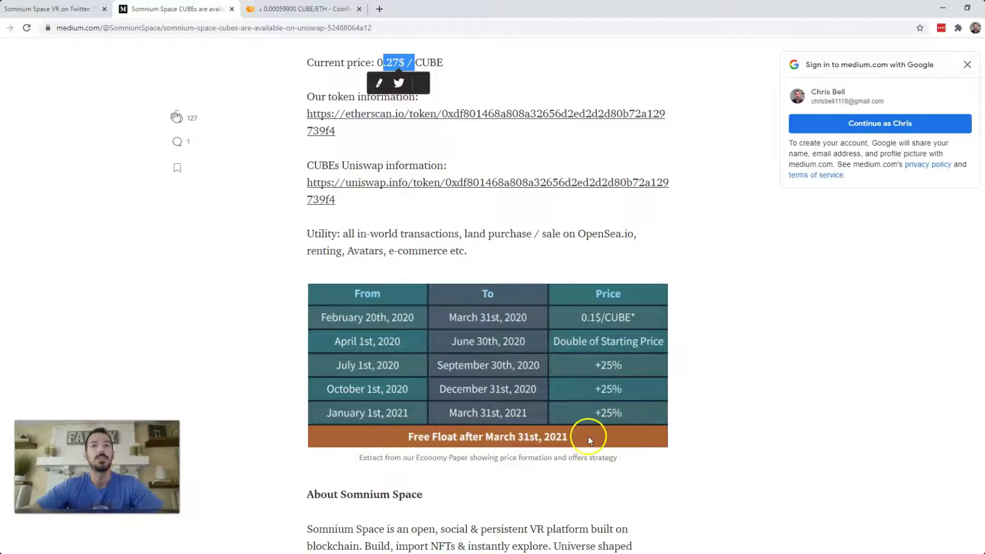
{"action": "scroll", "coordinate": [711, 411], "scroll_direction": "down", "scroll_amount": 5}
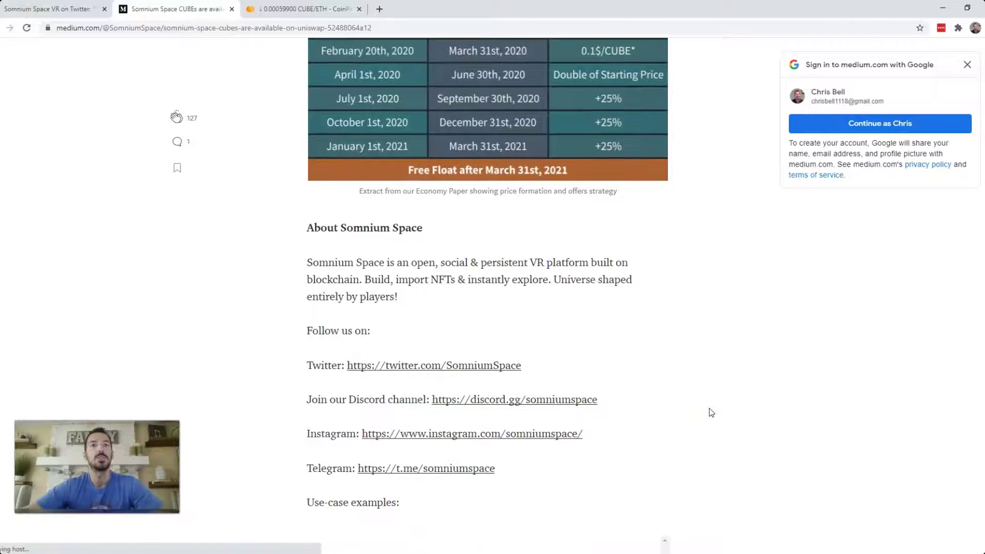
Switch to the CoinPark exchange site and look through its market list, including the ETH trading pairs
{"action": "left_click", "coordinate": [313, 8]}
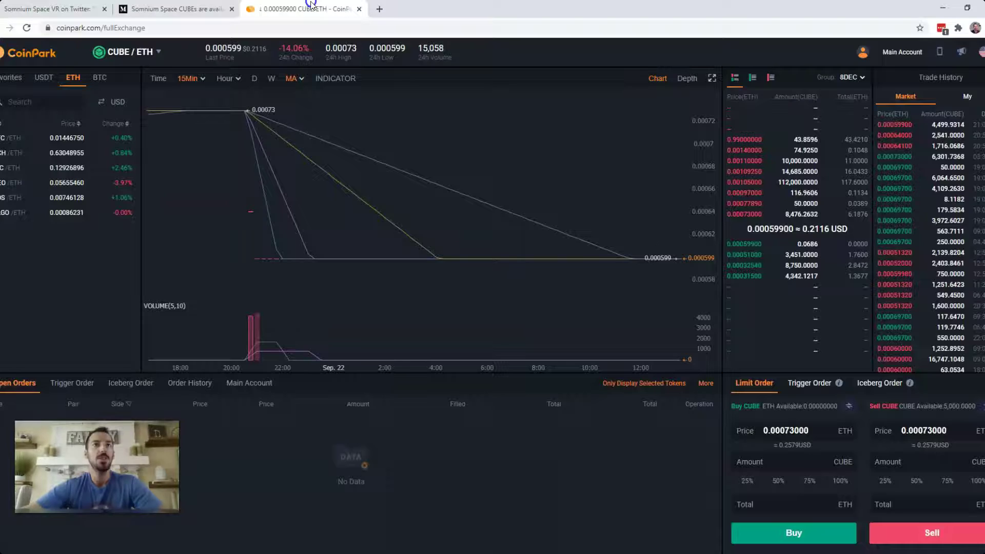
{"action": "left_click", "coordinate": [29, 60]}
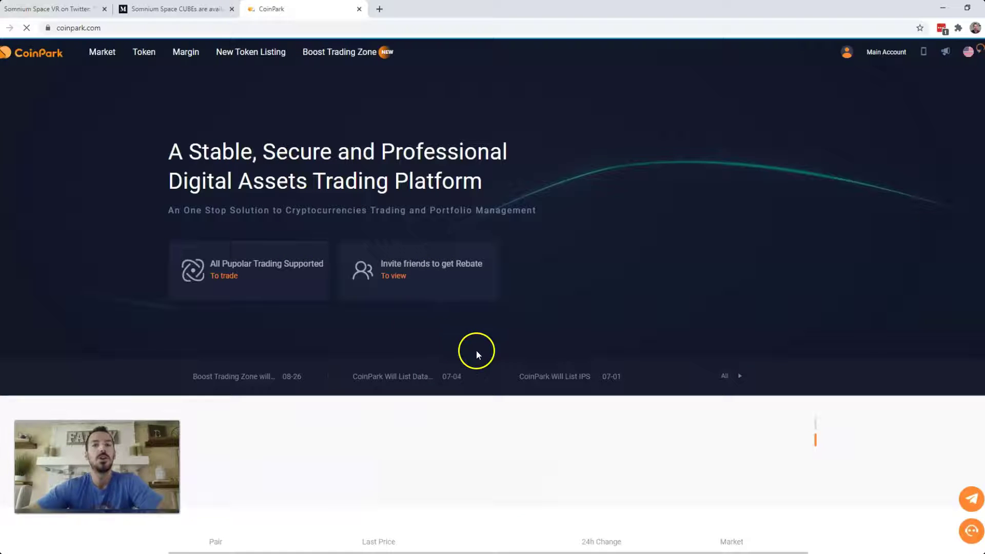
{"action": "left_click", "coordinate": [376, 281]}
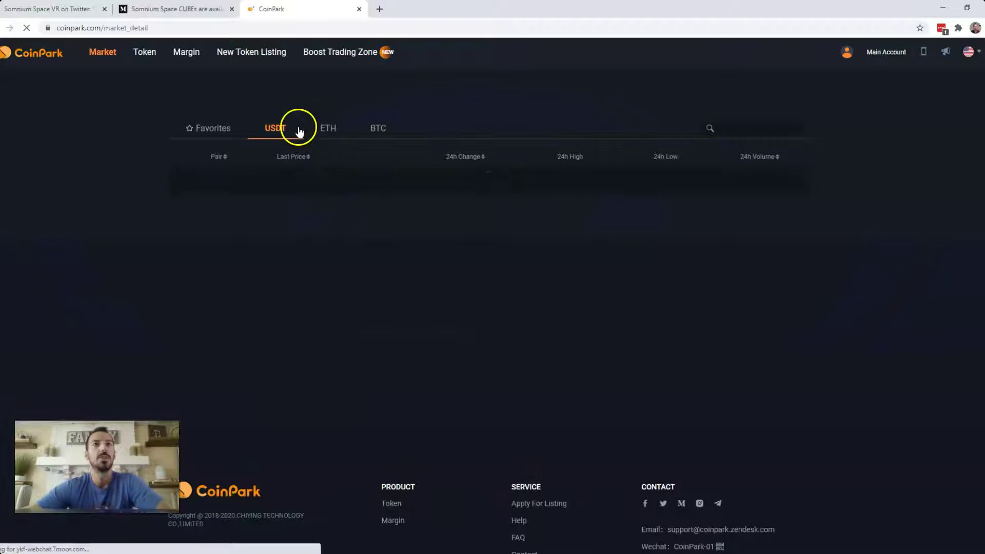
{"action": "scroll", "coordinate": [645, 403], "scroll_direction": "down", "scroll_amount": 6}
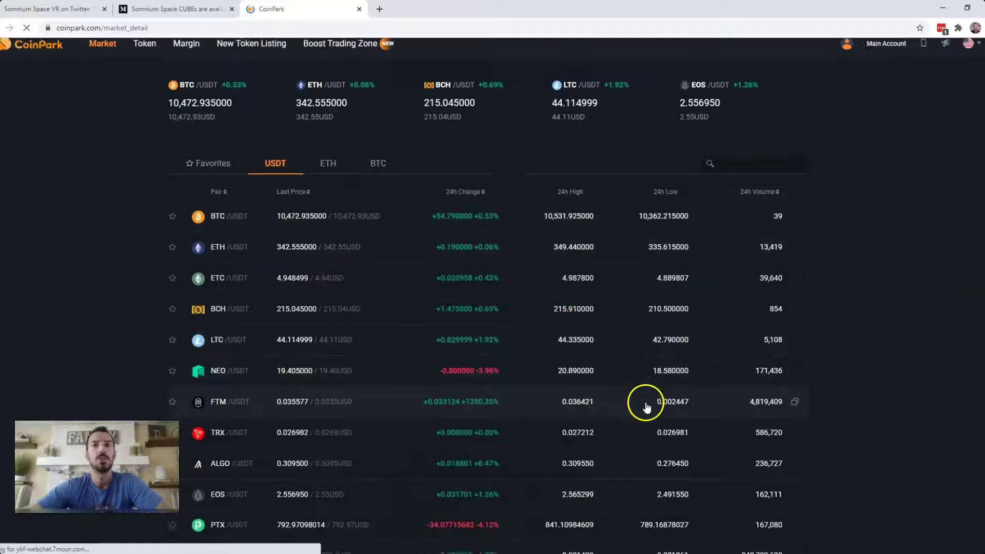
{"action": "scroll", "coordinate": [646, 407], "scroll_direction": "up", "scroll_amount": 6}
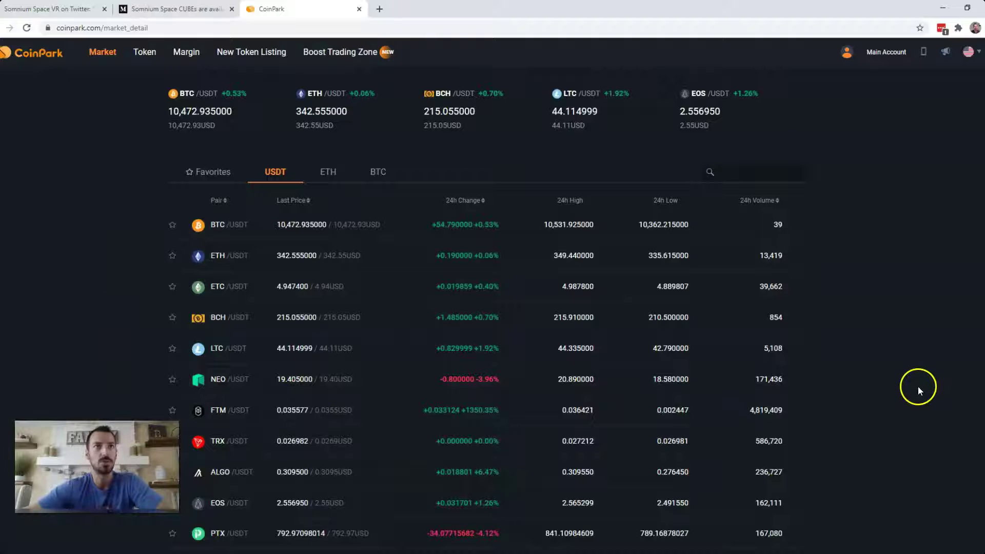
{"action": "left_click", "coordinate": [336, 172]}
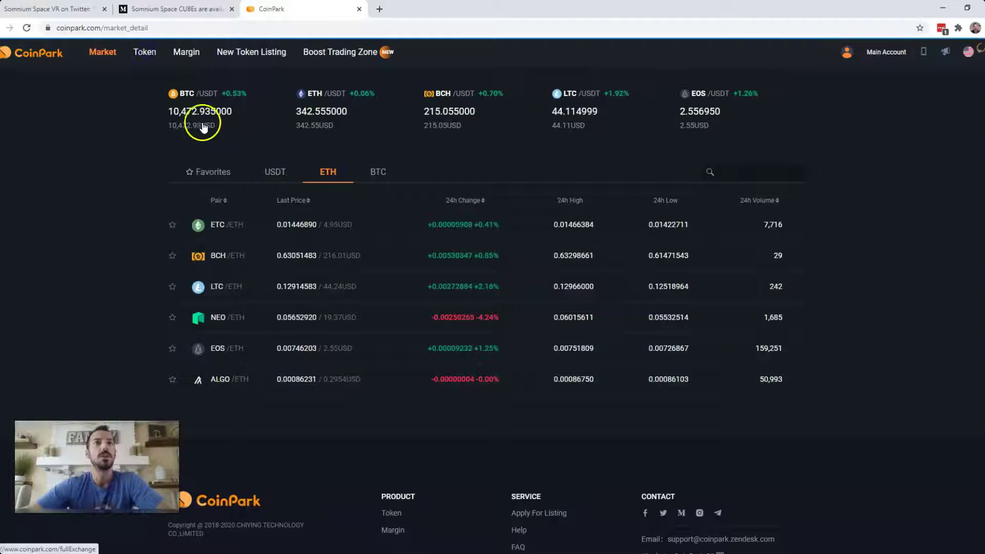
Open CoinPark's CUBE/ETH trading page and check the available CUBE and ETH balances and the sell order price
{"action": "left_click", "coordinate": [140, 59]}
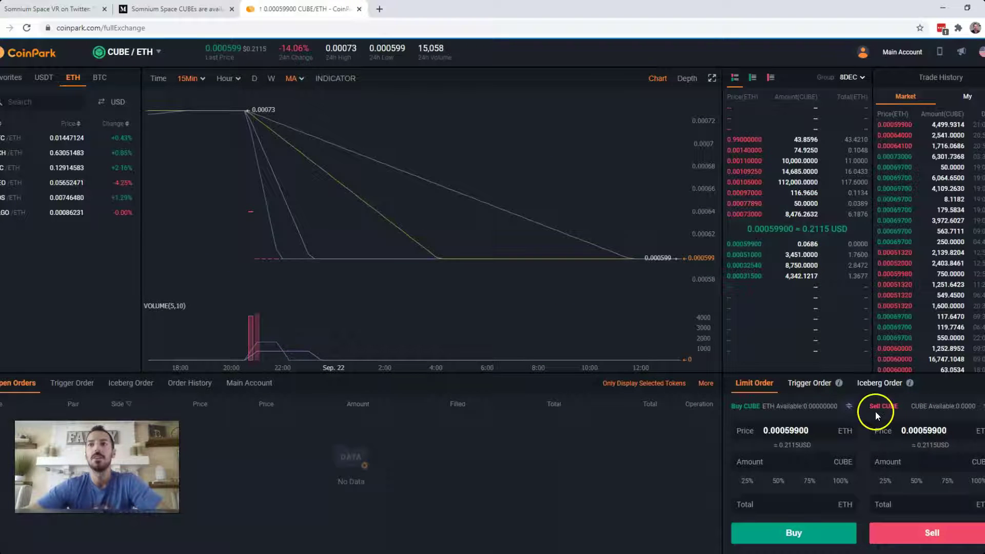
{"action": "left_click_drag", "start_coordinate": [933, 407], "coordinate": [967, 408]}
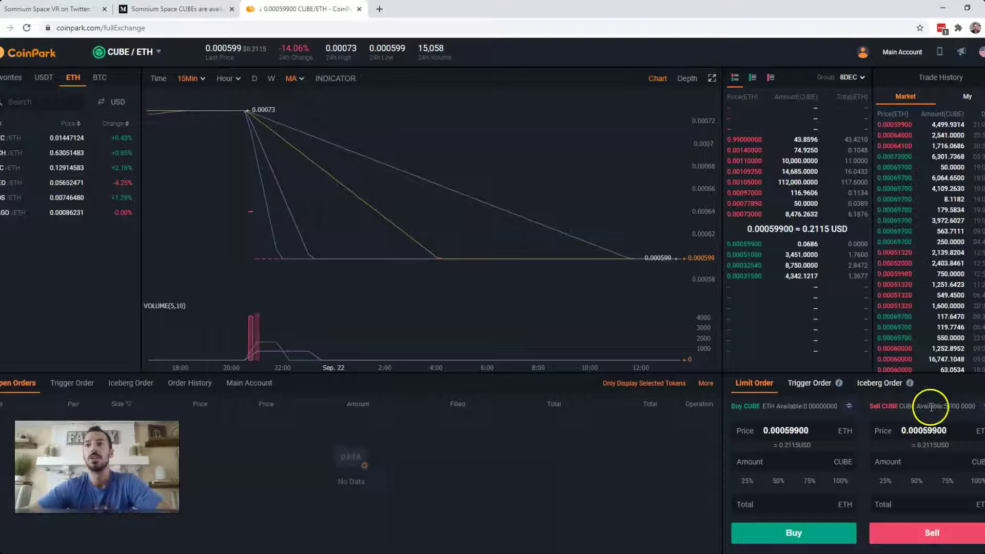
{"action": "left_click_drag", "start_coordinate": [794, 406], "coordinate": [805, 409]}
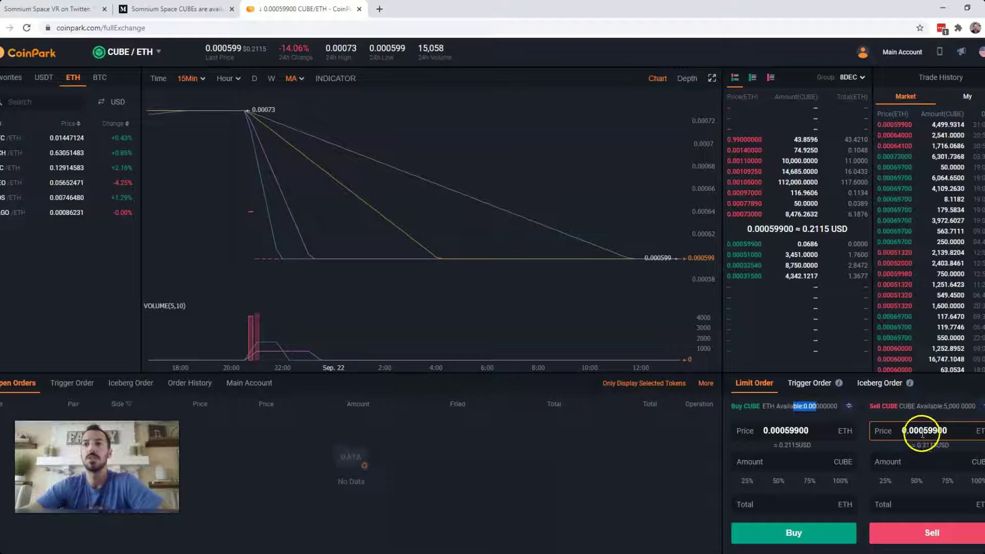
{"action": "left_click_drag", "start_coordinate": [961, 431], "coordinate": [922, 430]}
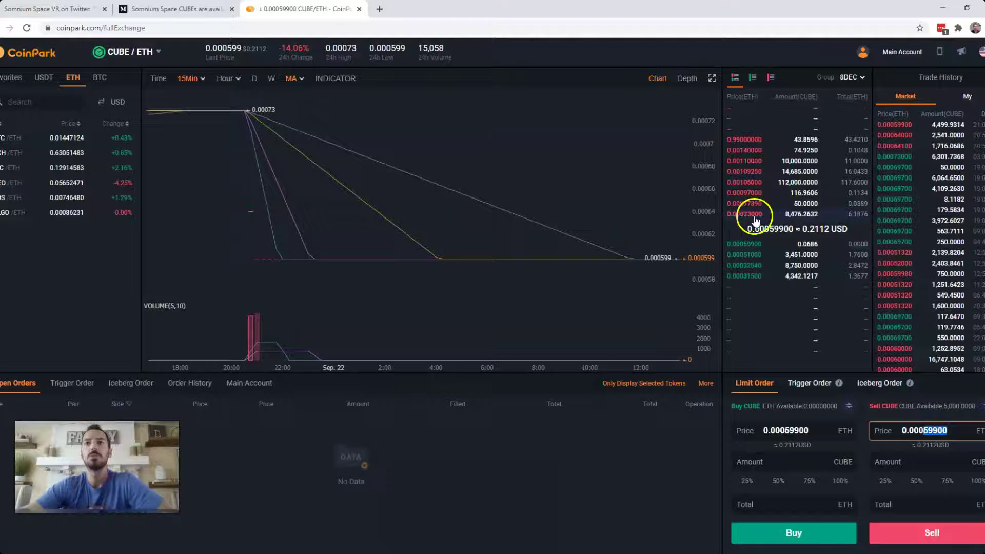
Switch to the Calculator, work out 0.00073 × 340, and return to the CUBE/ETH trading page
{"action": "left_click", "coordinate": [521, 542]}
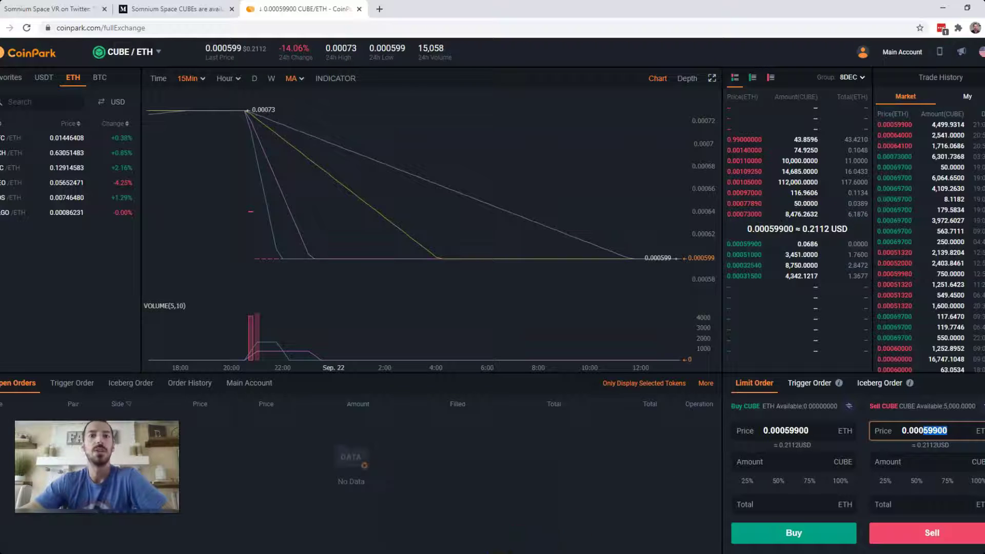
{"action": "type", "text": "0.00"}
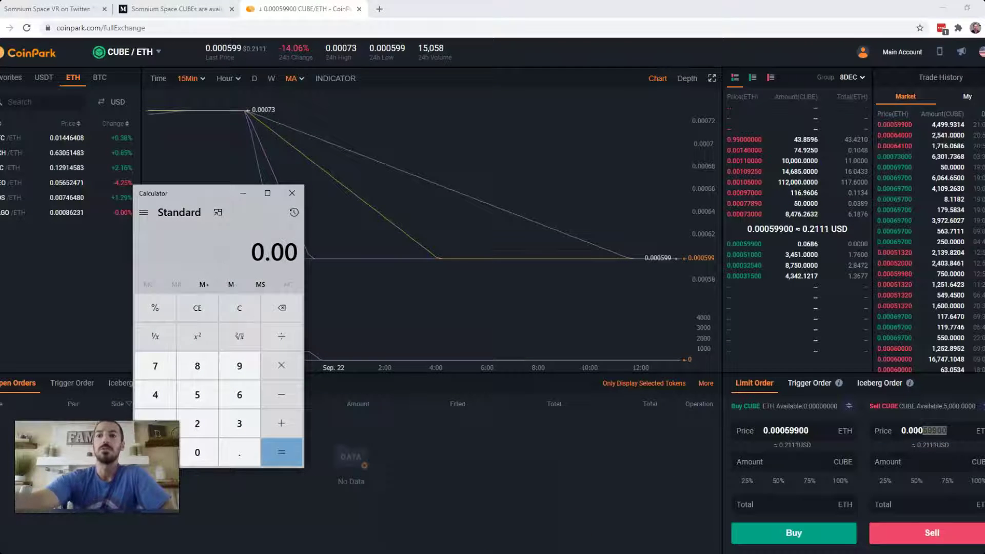
{"action": "type", "text": "073 × 340"}
{"action": "key", "text": "Return"}
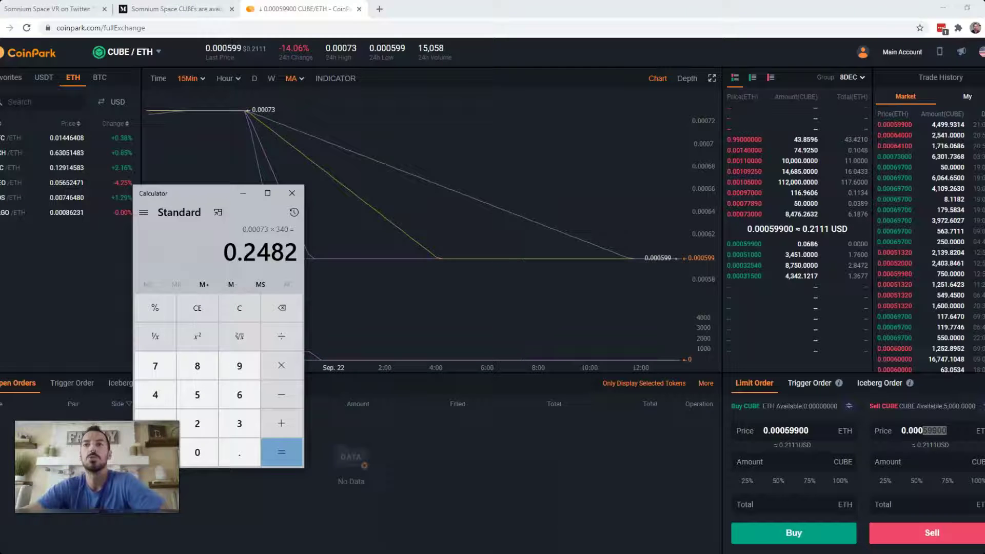
{"action": "left_click", "coordinate": [744, 417]}
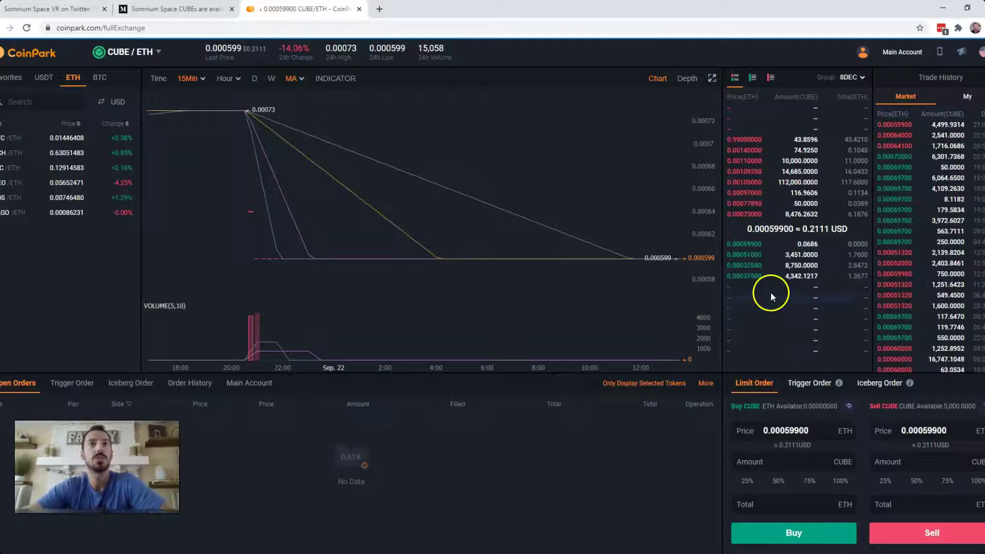
Open My Wallet on CoinPark, find Somnium Space Cubes in the token list, and show the CUBE deposit address
{"action": "mouse_move", "coordinate": [914, 56]}
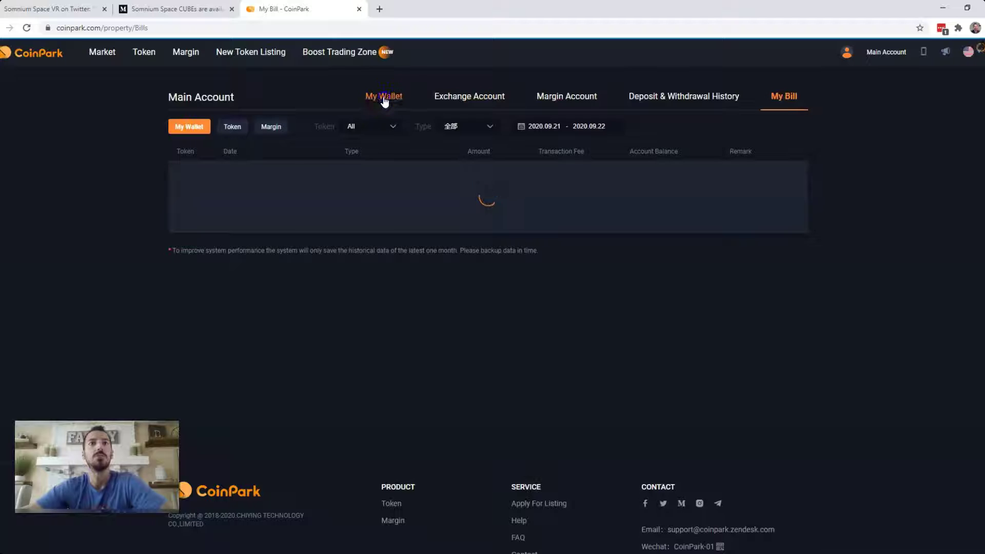
{"action": "left_click", "coordinate": [384, 102]}
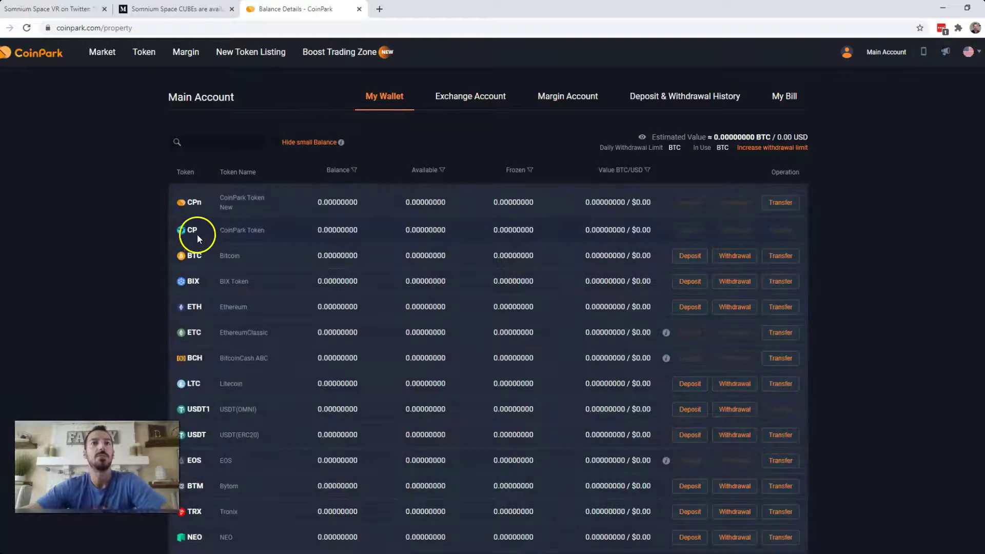
{"action": "scroll", "coordinate": [236, 374], "scroll_direction": "down", "scroll_amount": 10}
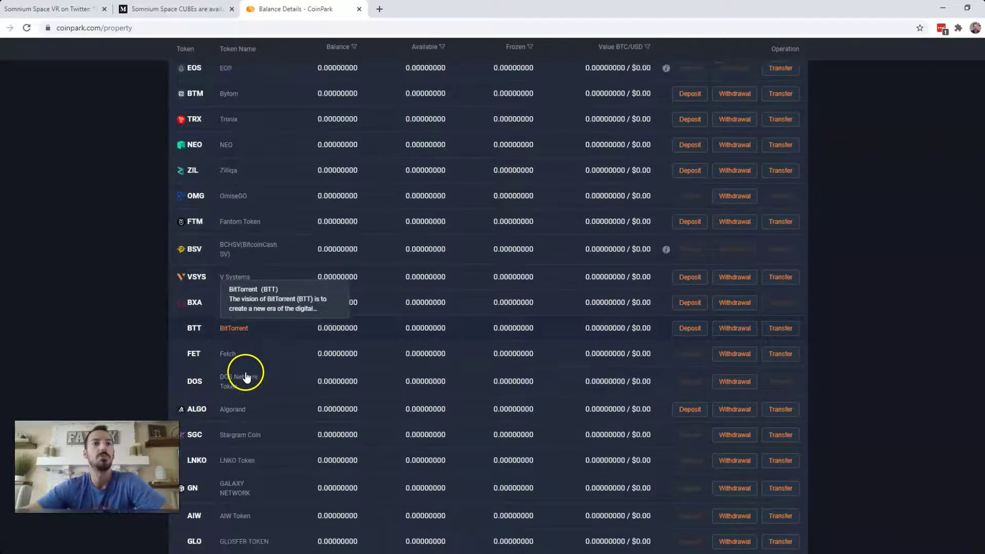
{"action": "scroll", "coordinate": [243, 369], "scroll_direction": "down", "scroll_amount": 2}
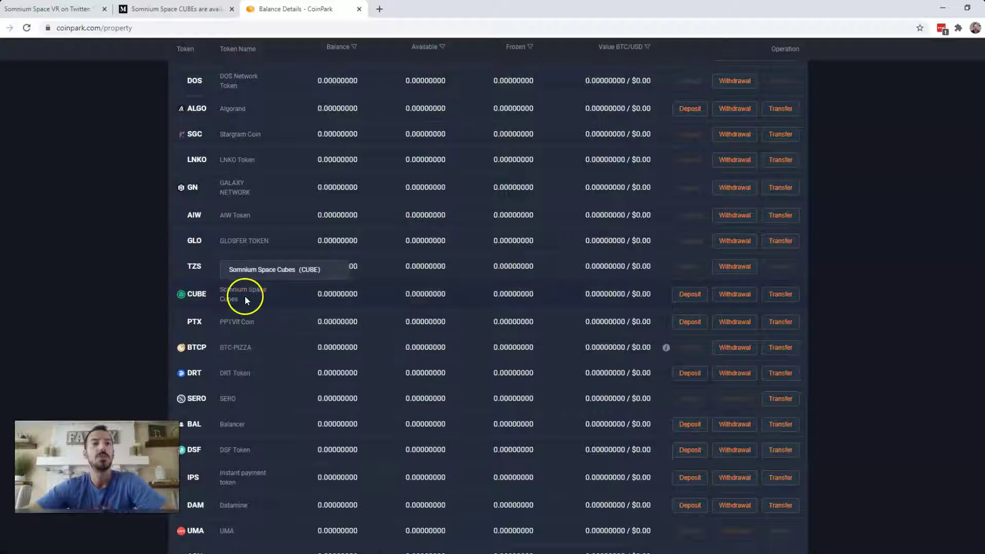
{"action": "left_click", "coordinate": [687, 294]}
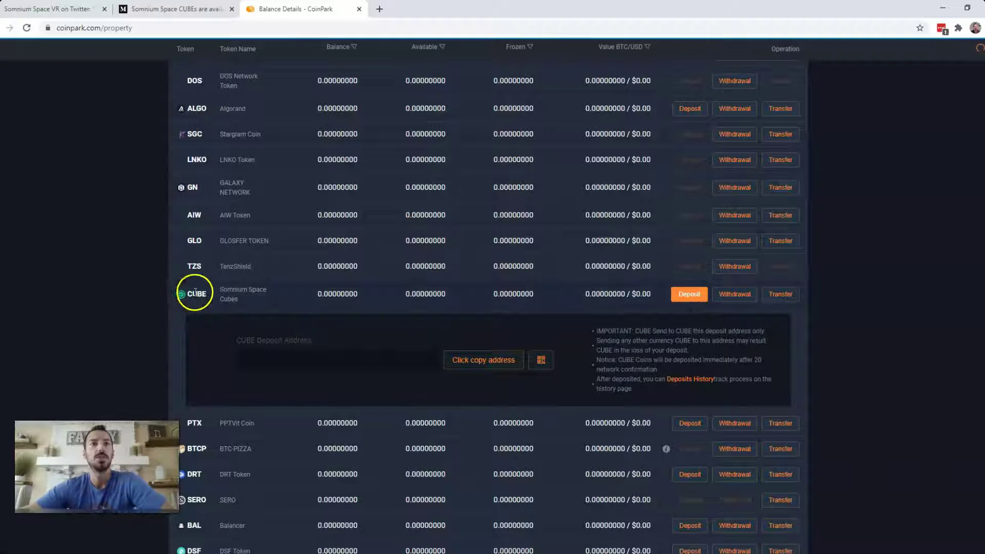
{"action": "scroll", "coordinate": [153, 348], "scroll_direction": "up", "scroll_amount": 3}
{"action": "scroll", "coordinate": [195, 502], "scroll_direction": "up", "scroll_amount": 5}
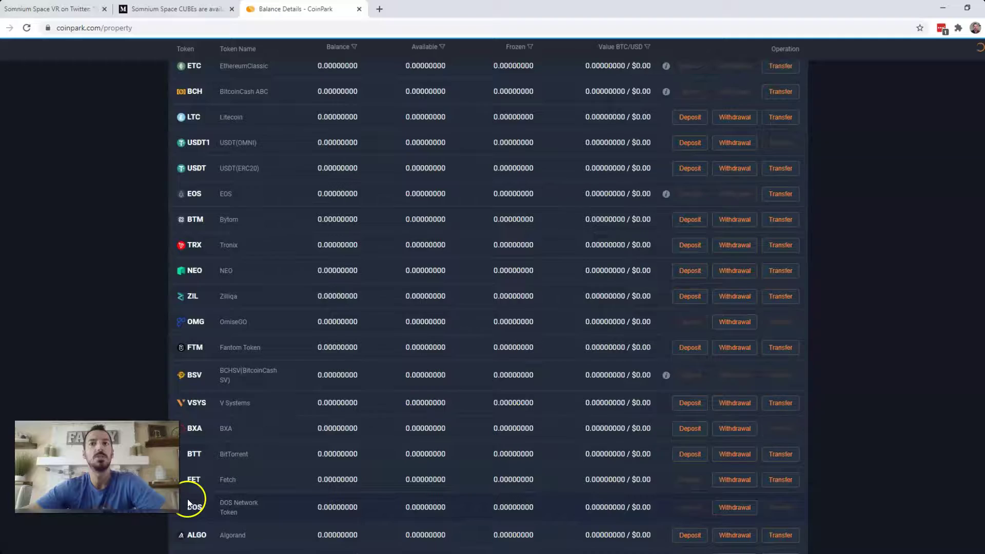
{"action": "scroll", "coordinate": [546, 429], "scroll_direction": "down", "scroll_amount": 6}
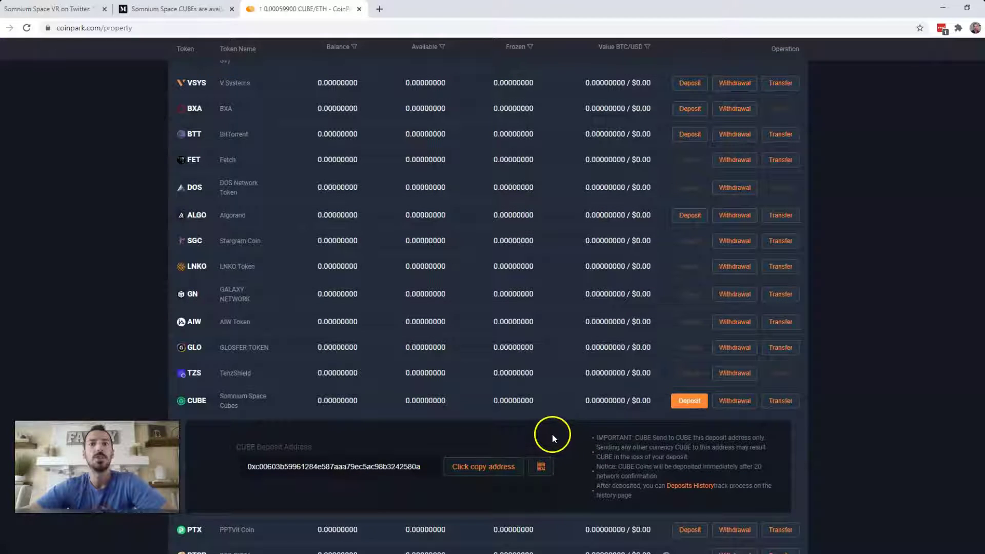
Look at the CUBE transfer form from My Wallet to Exchange Account, then close it without transferring
{"action": "left_click", "coordinate": [789, 403]}
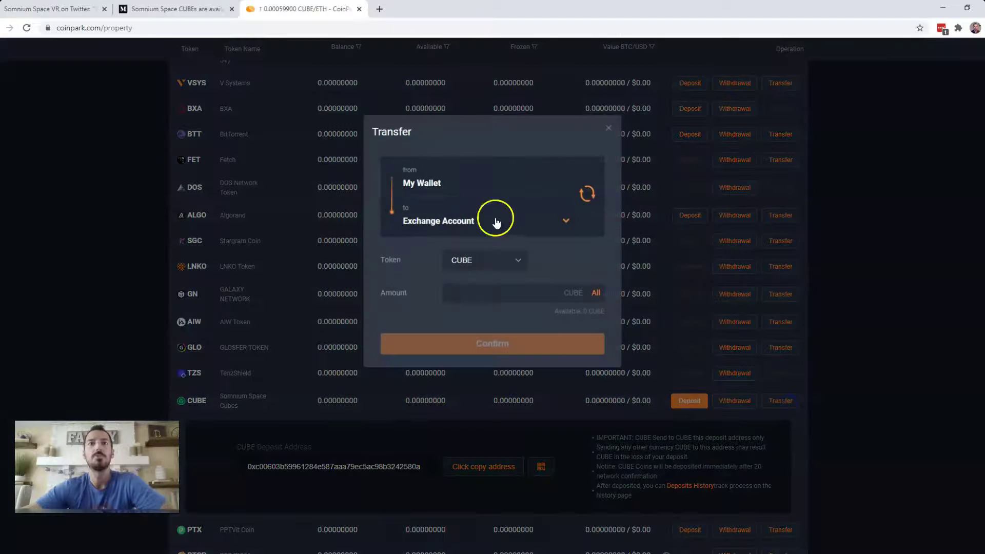
{"action": "left_click", "coordinate": [458, 225]}
{"action": "left_click", "coordinate": [882, 327]}
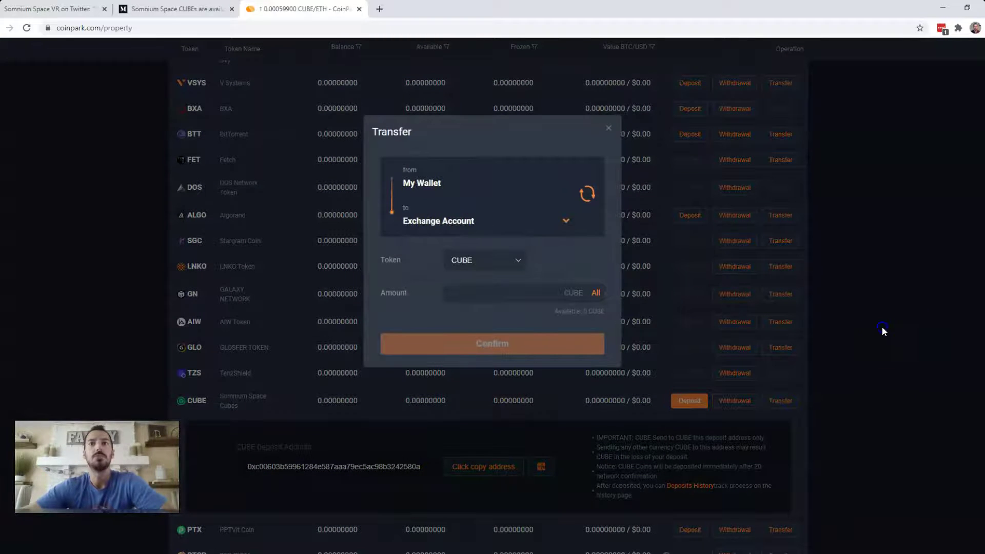
{"action": "left_click", "coordinate": [892, 405]}
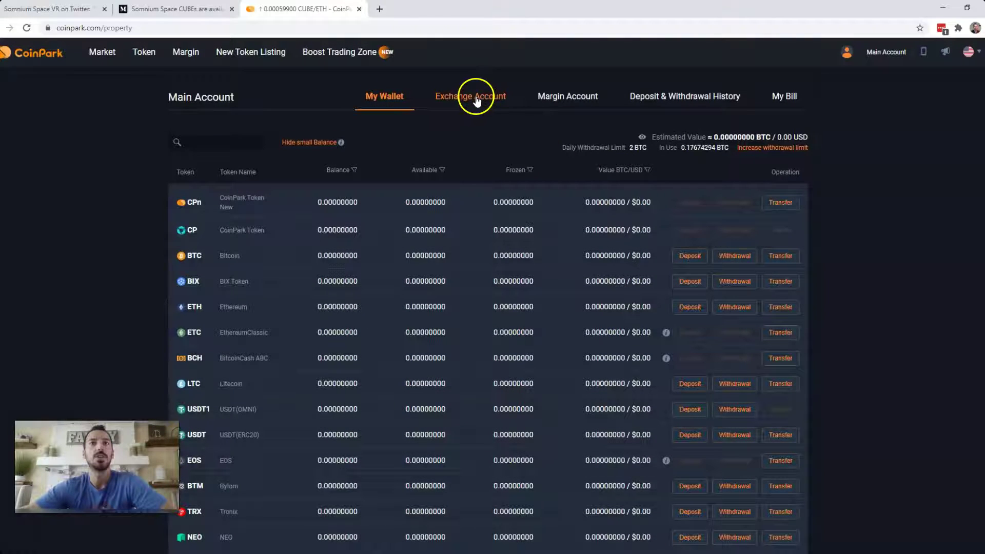
Check the CUBE balance in the Exchange Account and look at its transfer form to My Wallet
{"action": "left_click", "coordinate": [465, 100]}
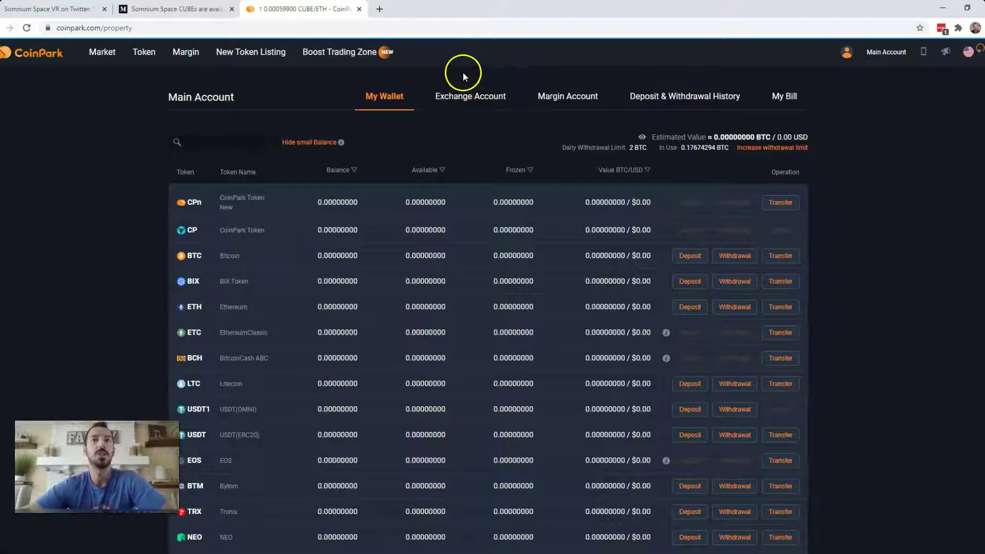
{"action": "left_click", "coordinate": [476, 105]}
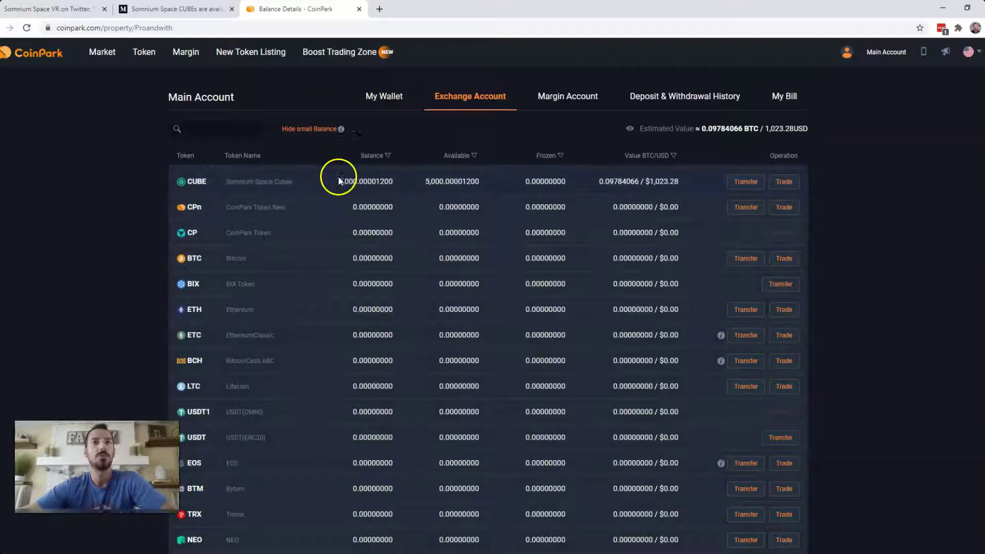
{"action": "left_click_drag", "start_coordinate": [337, 181], "coordinate": [358, 178]}
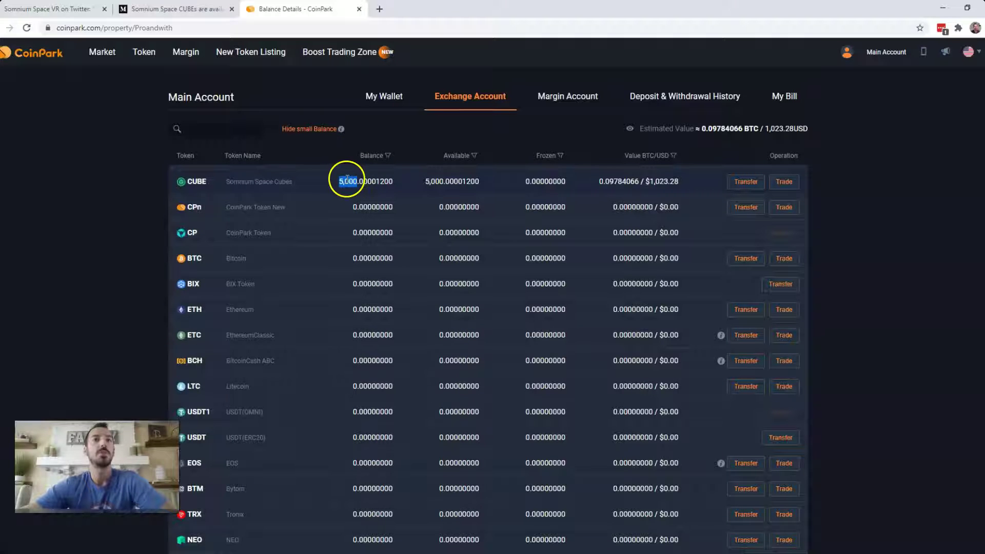
{"action": "left_click", "coordinate": [349, 180]}
{"action": "left_click", "coordinate": [747, 190]}
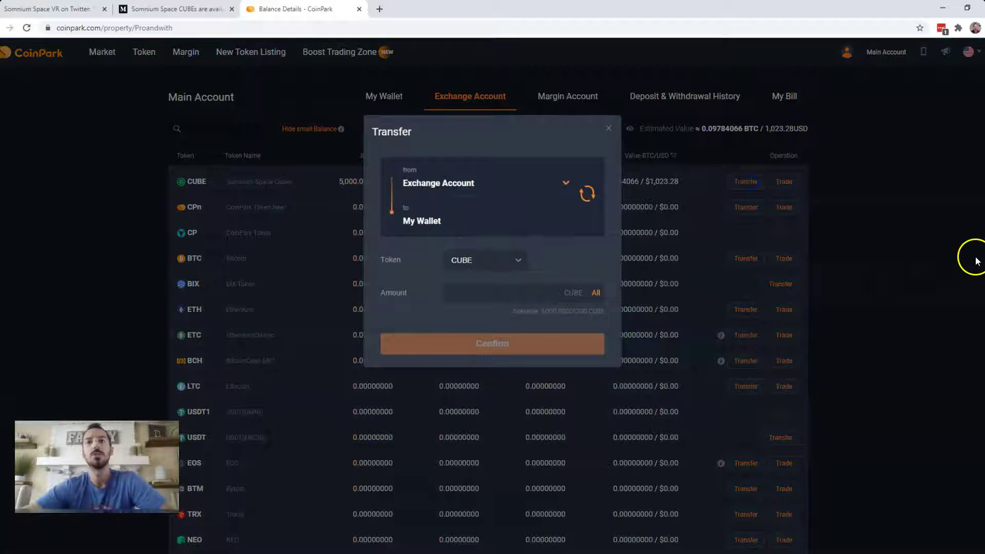
{"action": "left_click", "coordinate": [880, 257]}
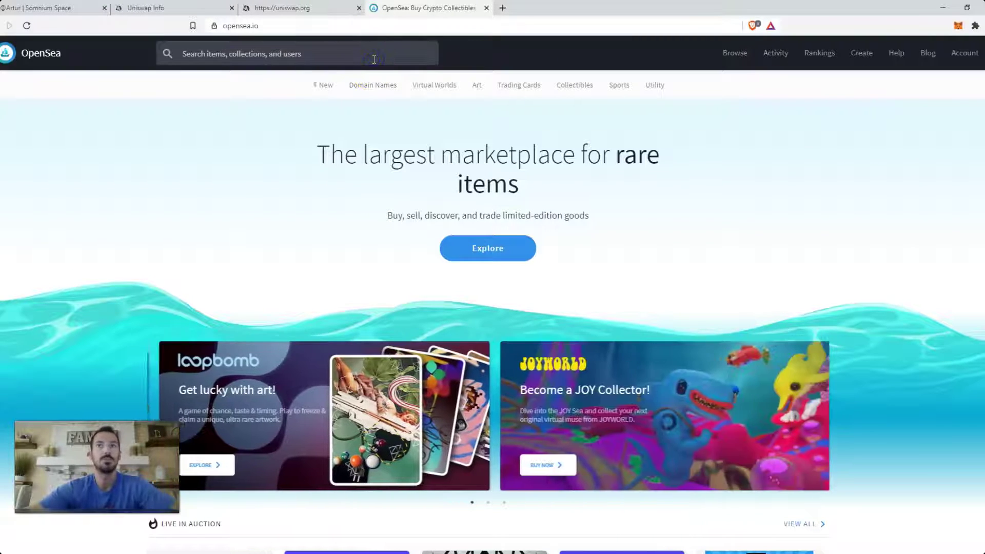
On OpenSea, search for "somn", open the Somnium Space VR collection, and sort its items by Recently Sold
{"action": "type", "text": "somn"}
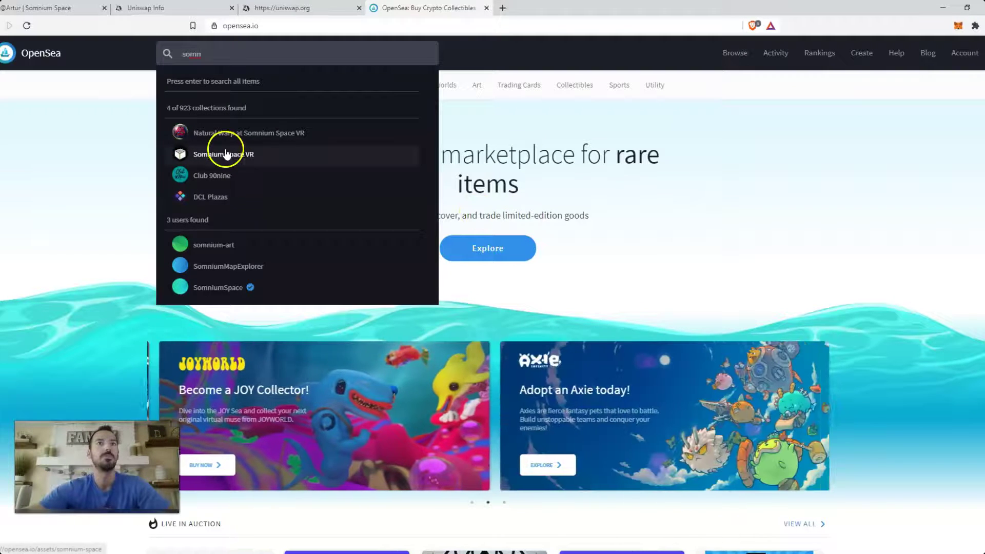
{"action": "left_click", "coordinate": [225, 153]}
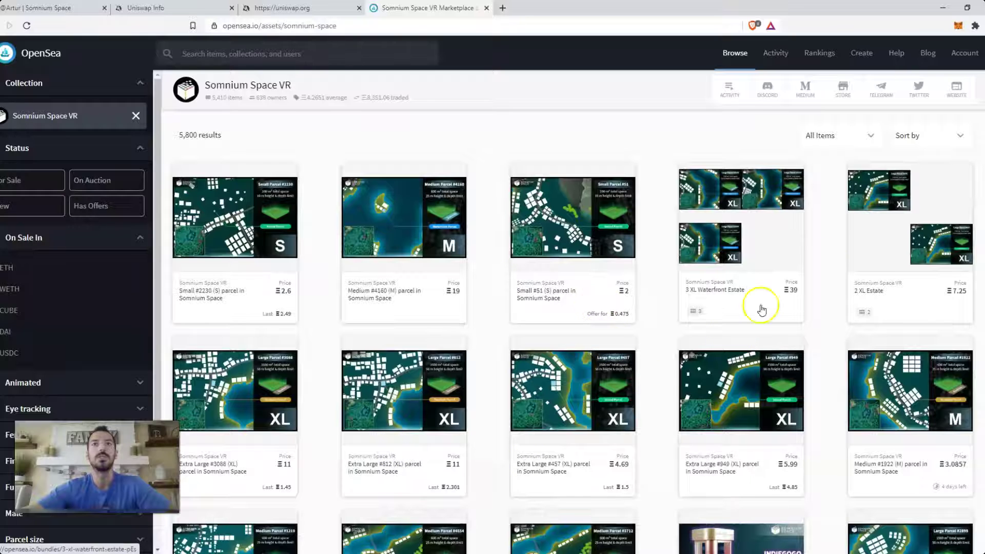
{"action": "left_click", "coordinate": [943, 137]}
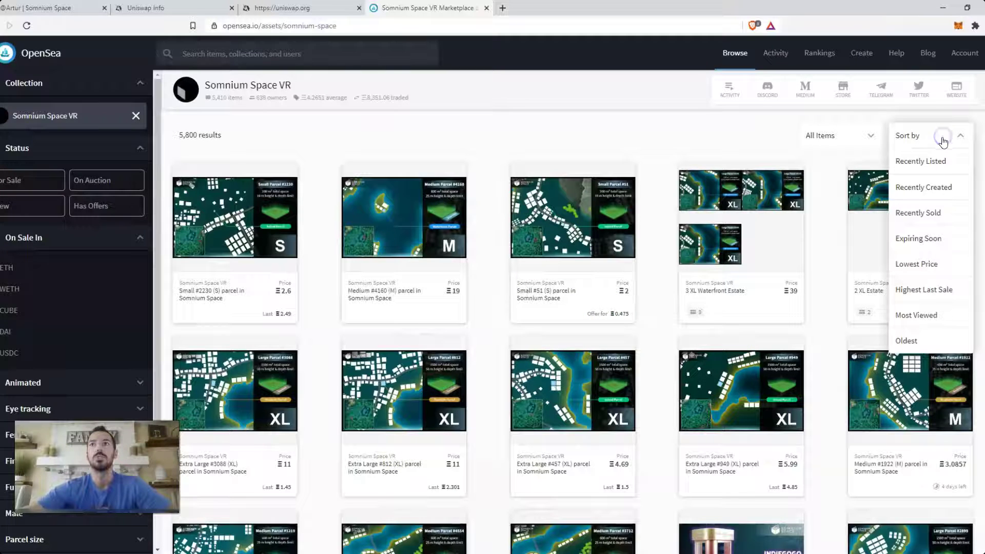
{"action": "left_click", "coordinate": [931, 213]}
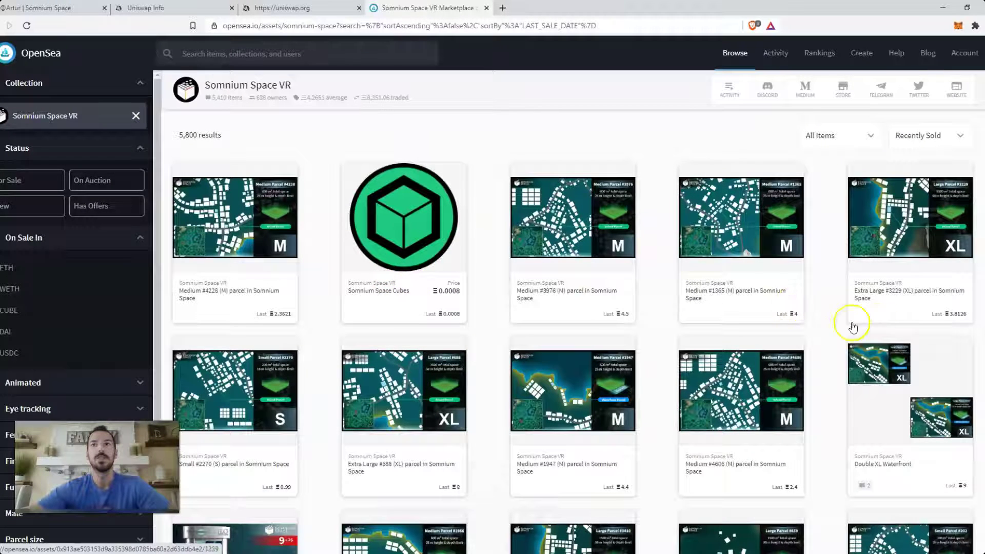
View the Somnium Space Cubes listings and try to buy the 8,000-unit listing, then go back to the collection
{"action": "left_click", "coordinate": [431, 275]}
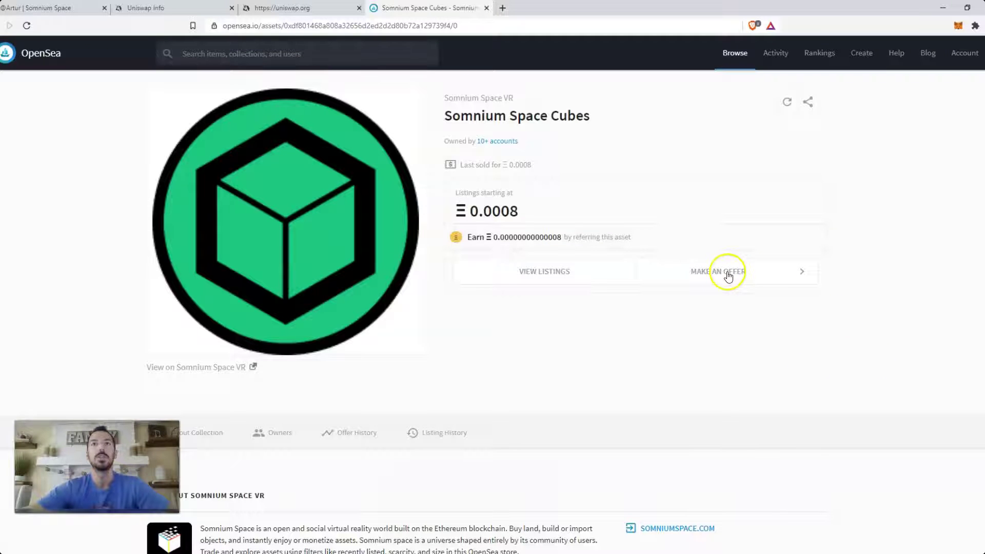
{"action": "left_click", "coordinate": [552, 271]}
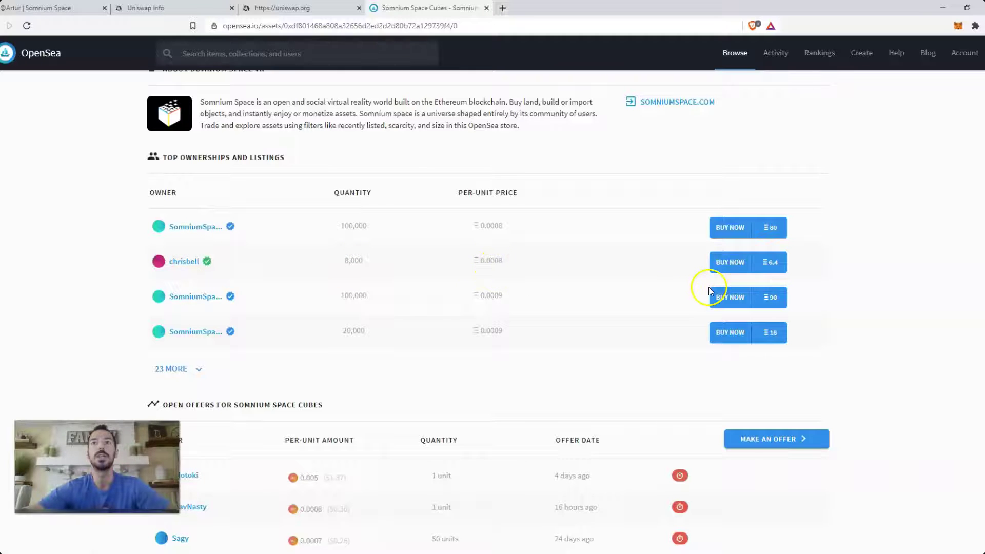
{"action": "left_click", "coordinate": [735, 267]}
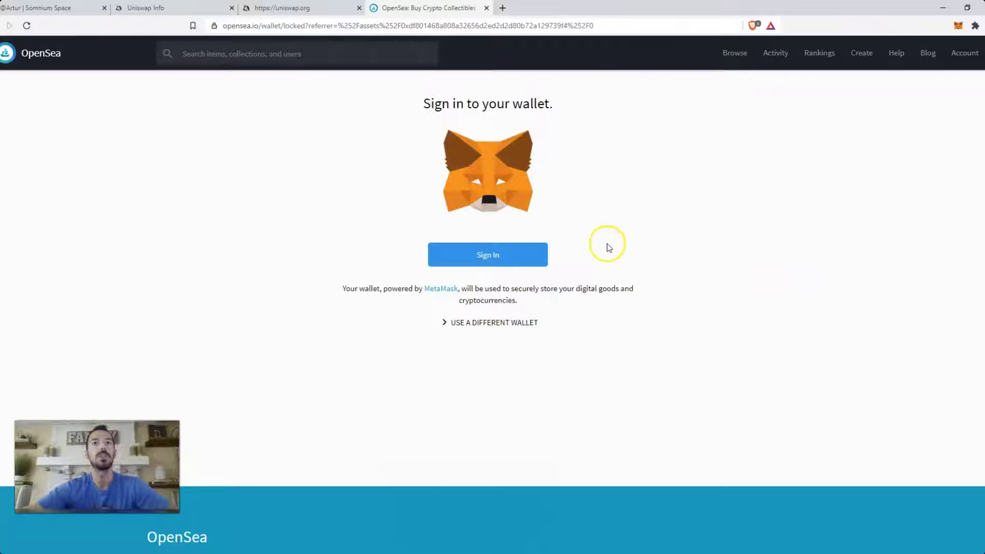
{"action": "key", "text": "alt+Left"}
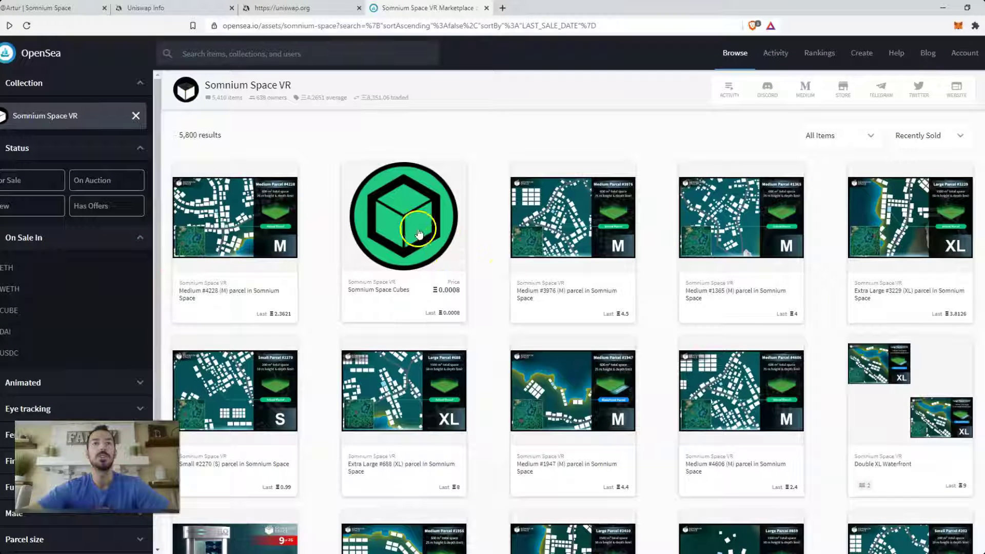
Reopen the Somnium Space Cubes item and examine the contract address in its URL and its top ownerships and listings
{"action": "left_click", "coordinate": [412, 255]}
{"action": "double_click", "coordinate": [423, 24]}
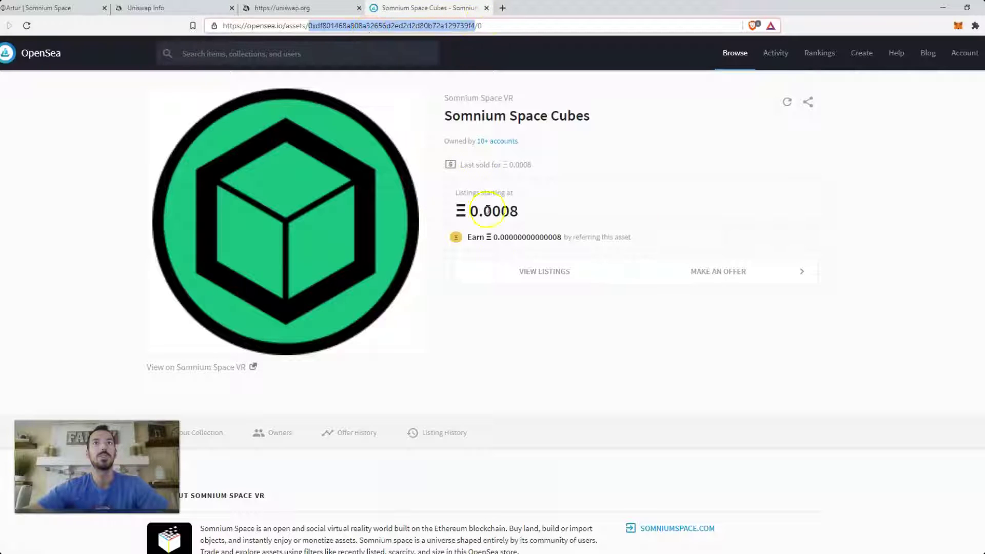
{"action": "left_click", "coordinate": [625, 367]}
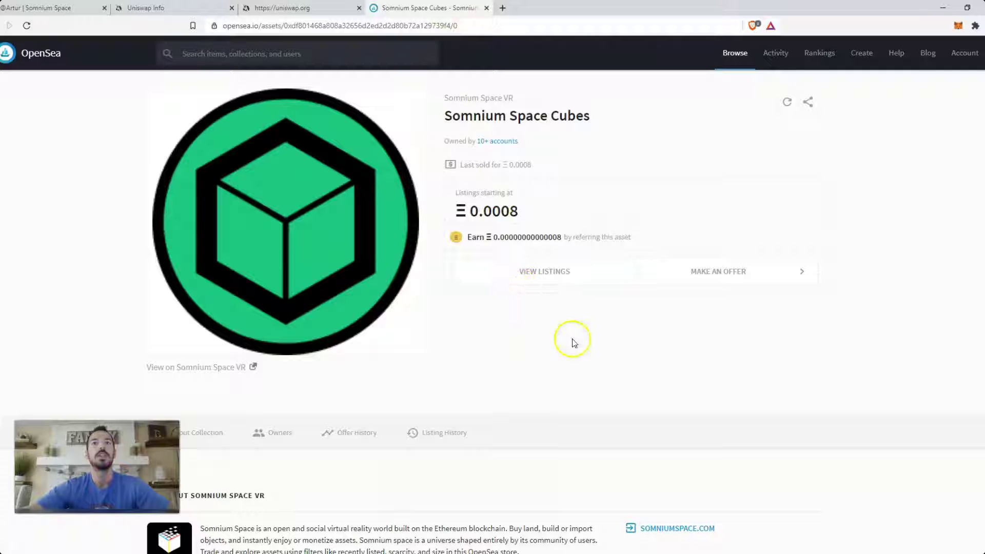
{"action": "scroll", "coordinate": [682, 391], "scroll_direction": "down", "scroll_amount": 5}
{"action": "scroll", "coordinate": [686, 396], "scroll_direction": "up", "scroll_amount": 4}
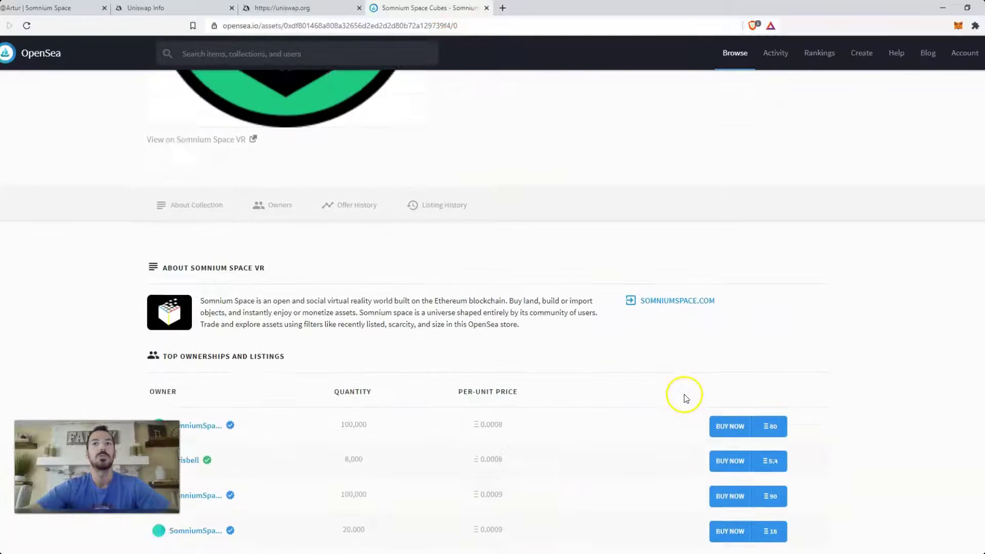
Unlock the MetaMask wallet by entering its account password, and close the wallet popup
{"action": "left_click", "coordinate": [958, 26]}
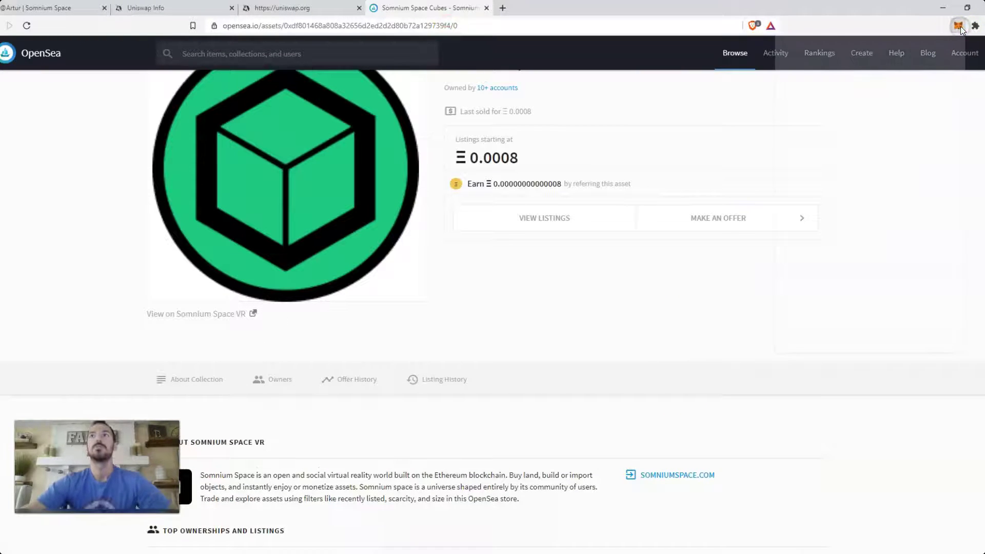
{"action": "type", "text": "****"}
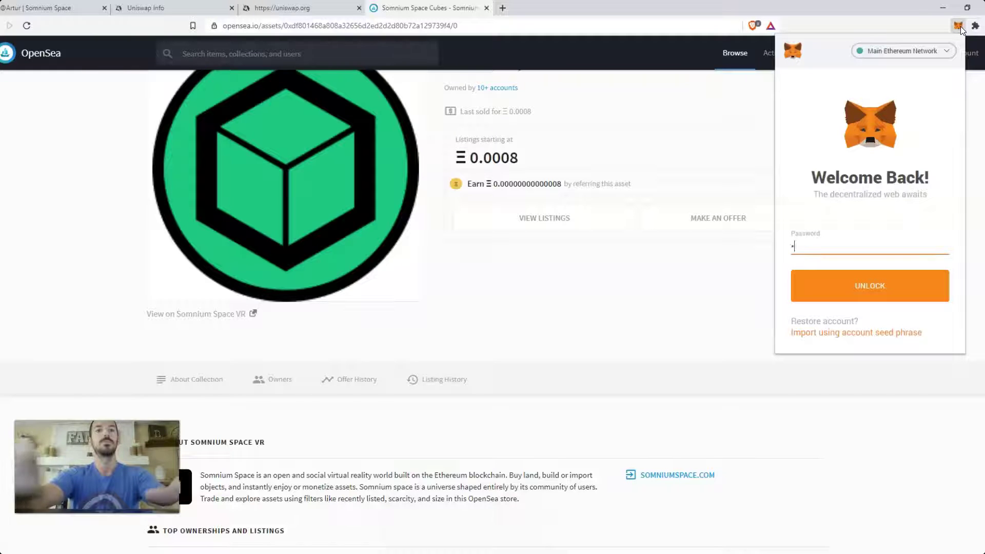
{"action": "type", "text": "******"}
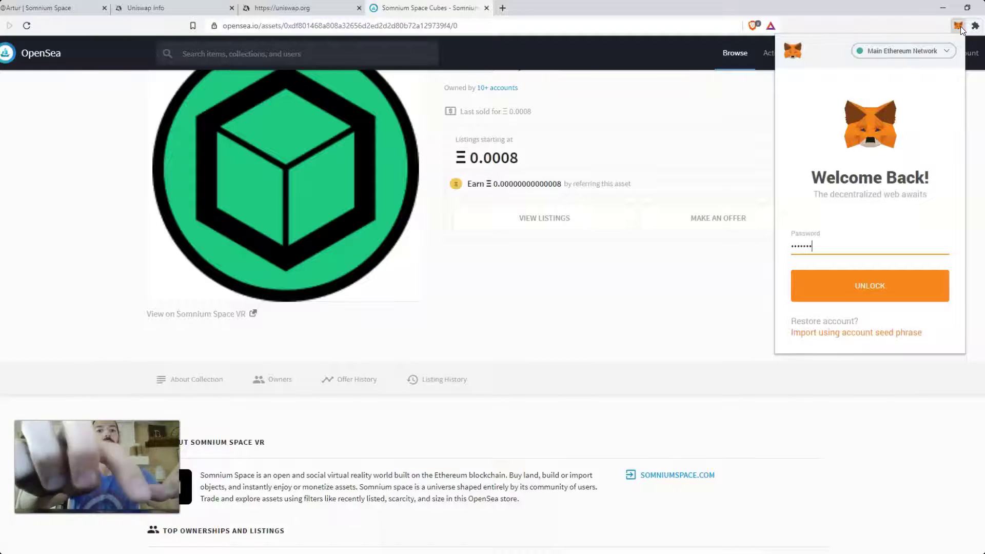
{"action": "key", "text": "Return"}
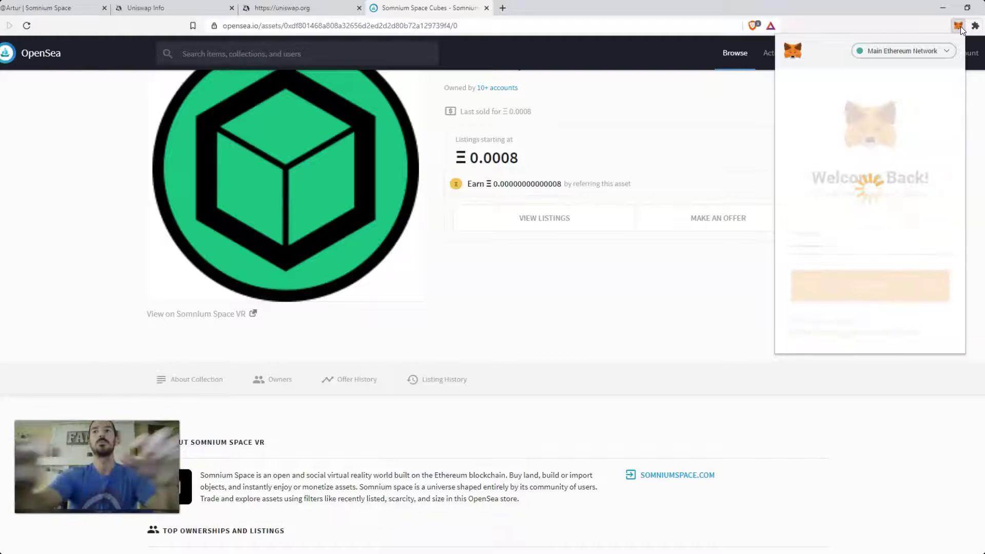
{"action": "left_click", "coordinate": [725, 305]}
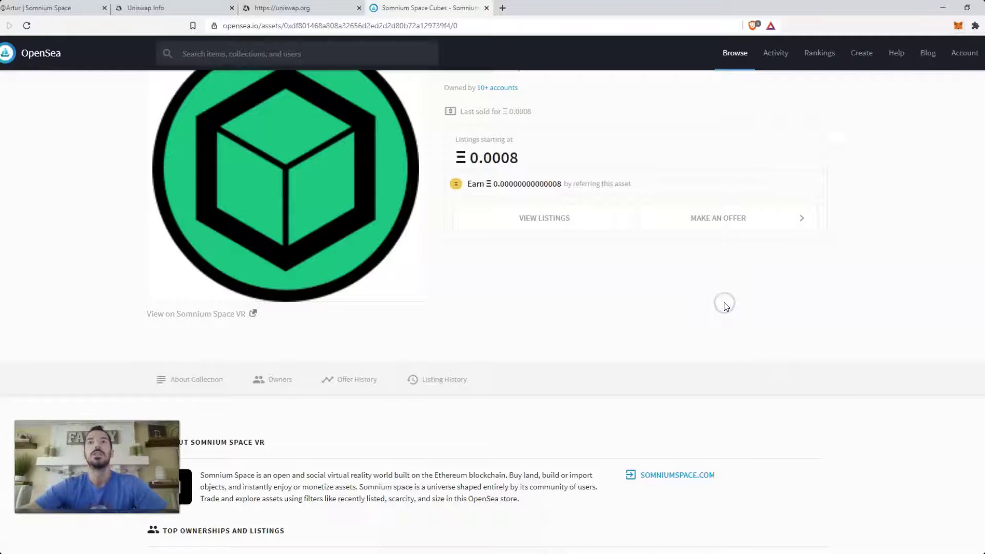
Reload the Somnium Space Cubes item page and review its sale options and its top ownerships and listings
{"action": "scroll", "coordinate": [878, 302], "scroll_direction": "up", "scroll_amount": 1}
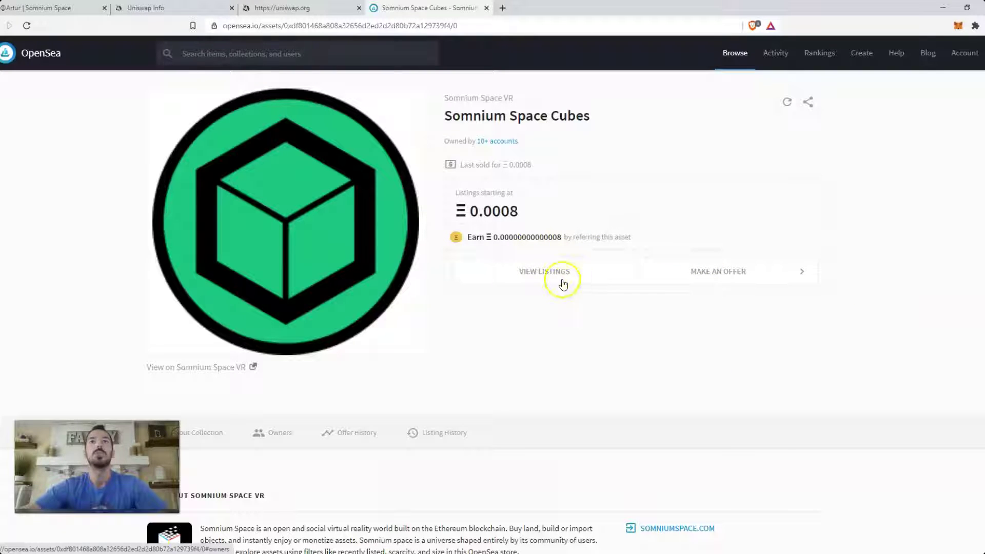
{"action": "left_click", "coordinate": [27, 26]}
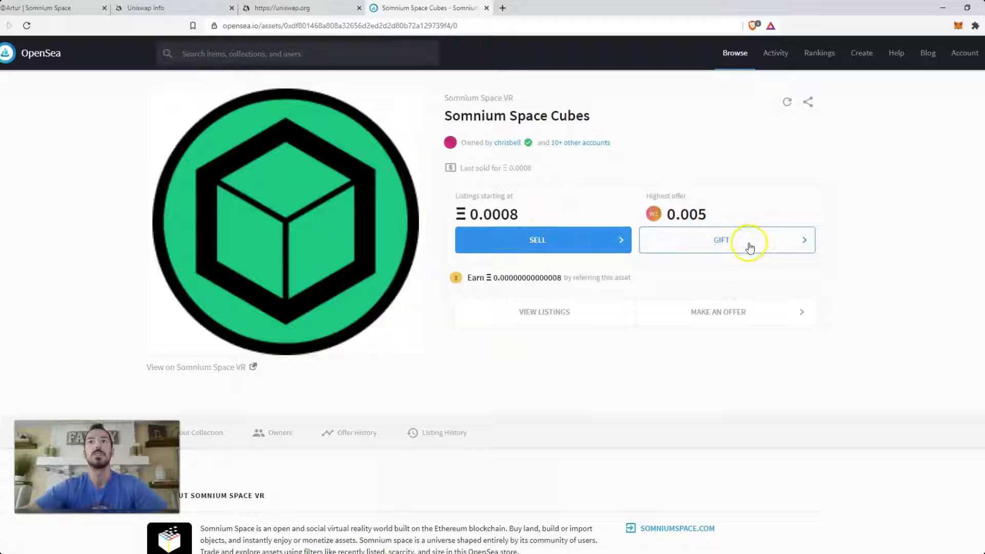
{"action": "scroll", "coordinate": [744, 329], "scroll_direction": "down", "scroll_amount": 4}
{"action": "scroll", "coordinate": [792, 339], "scroll_direction": "down", "scroll_amount": 4}
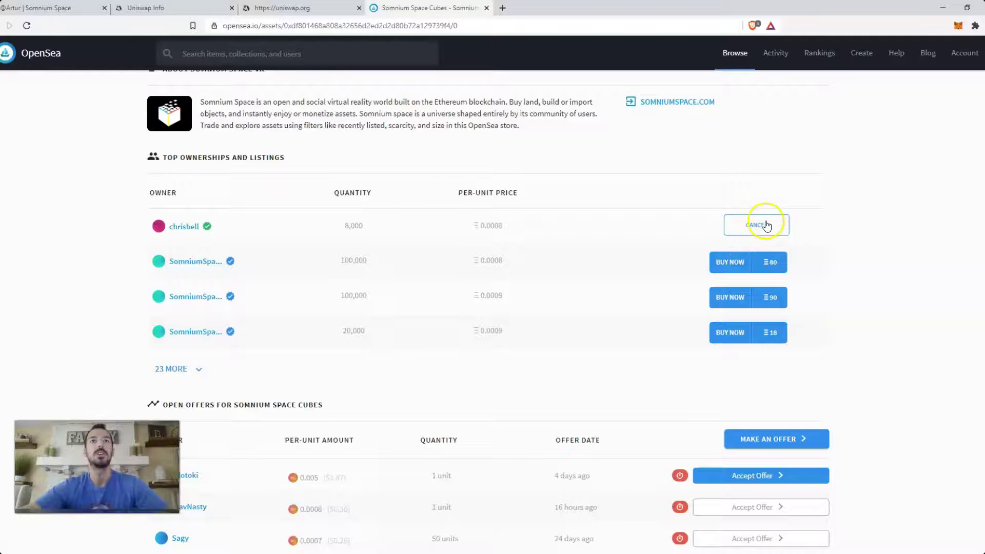
{"action": "scroll", "coordinate": [872, 303], "scroll_direction": "up", "scroll_amount": 8}
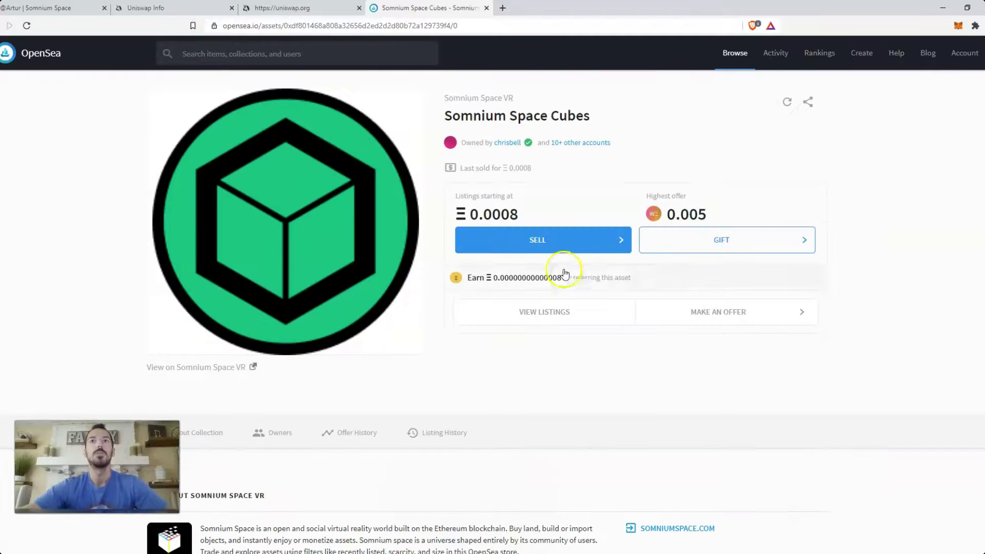
Start a sell listing for Somnium Space Cubes with a quantity of 1000 and a price per item of .0008 ETH
{"action": "left_click", "coordinate": [564, 245]}
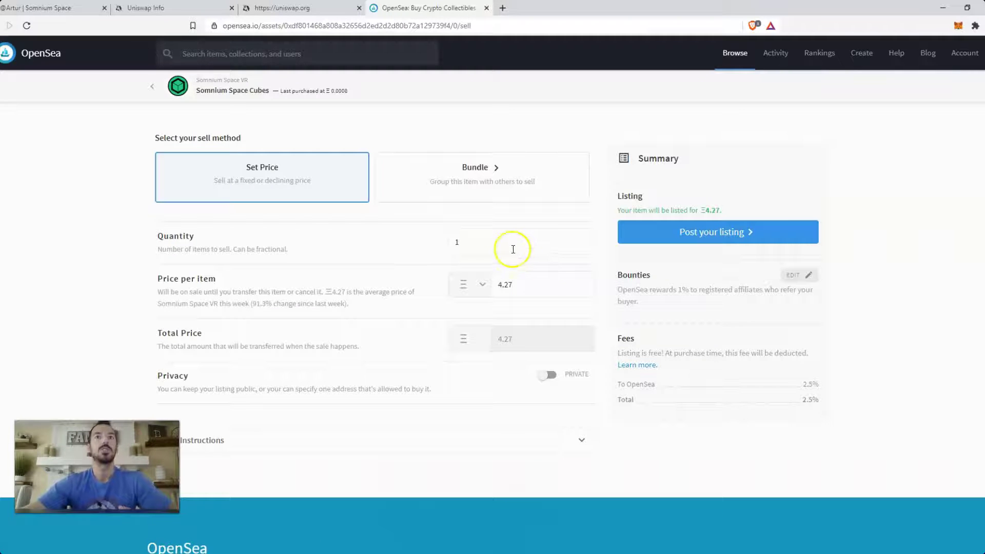
{"action": "double_click", "coordinate": [179, 237]}
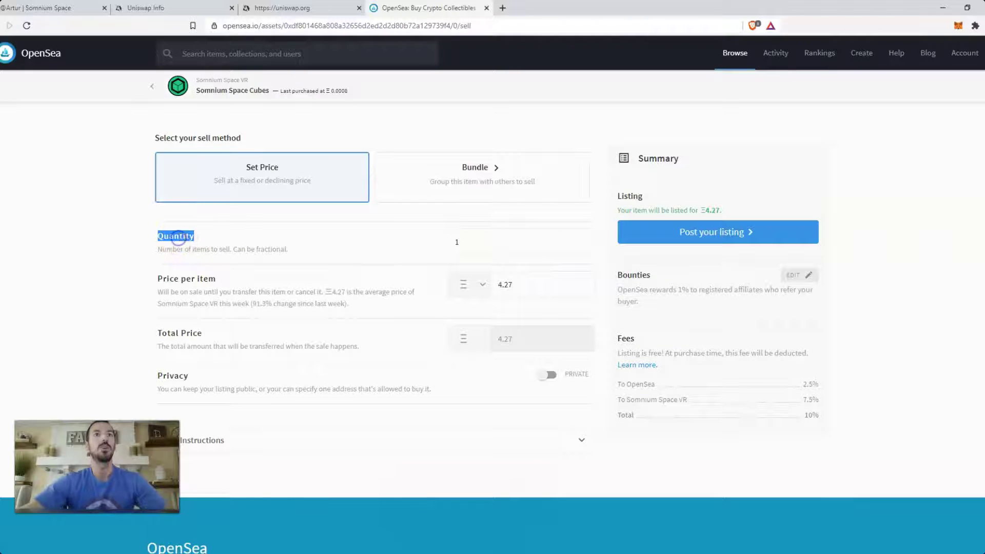
{"action": "left_click", "coordinate": [501, 251]}
{"action": "type", "text": "00"}
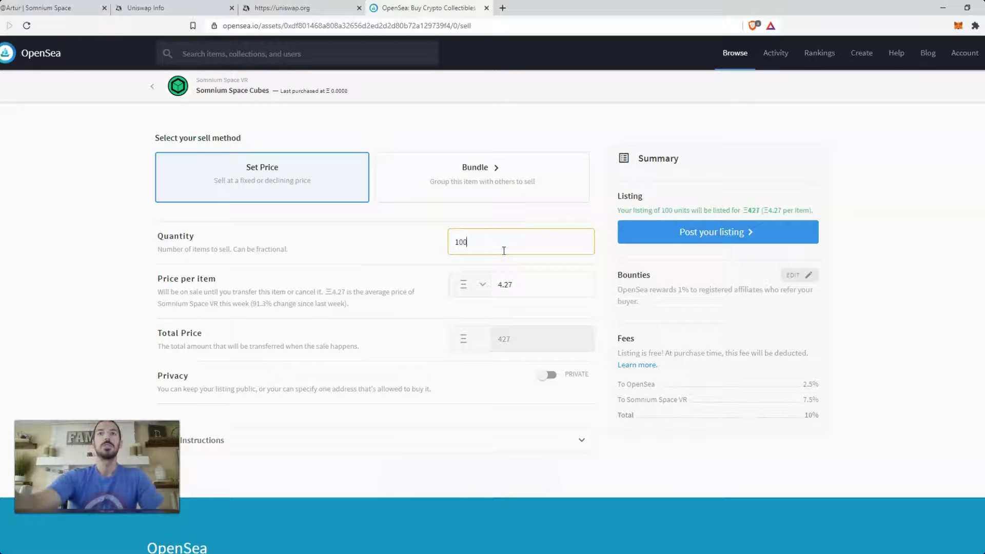
{"action": "type", "text": "0"}
{"action": "left_click", "coordinate": [532, 283]}
{"action": "left_click_drag", "start_coordinate": [532, 284], "coordinate": [463, 291]}
{"action": "type", "text": ".0"}
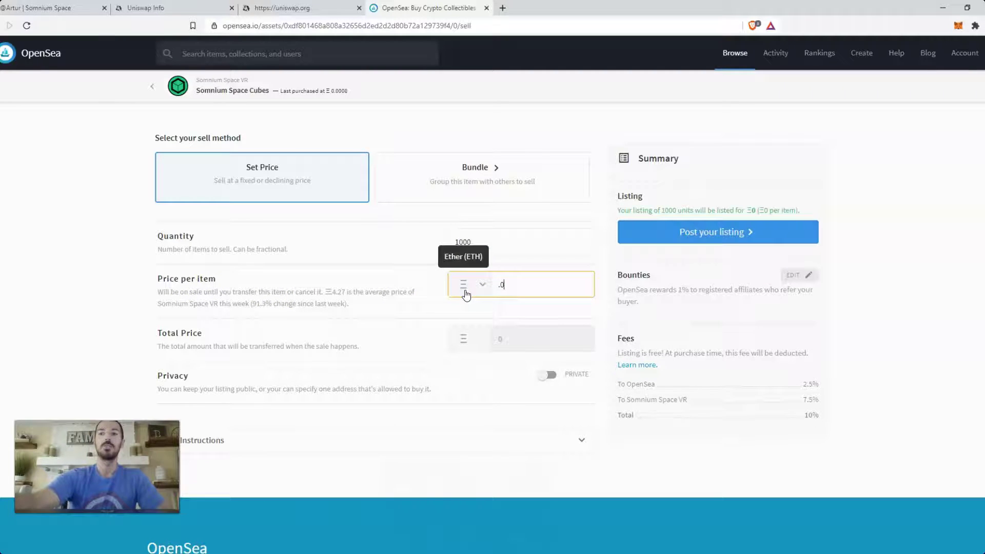
{"action": "type", "text": "008"}
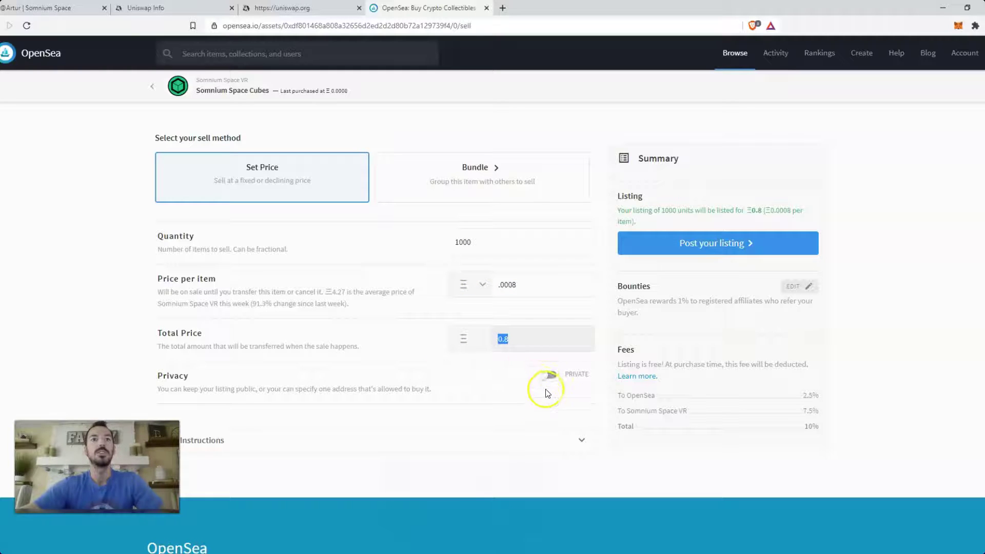
Try the private listing option with its buyer address field, and switch the listing back to public
{"action": "left_click", "coordinate": [546, 376]}
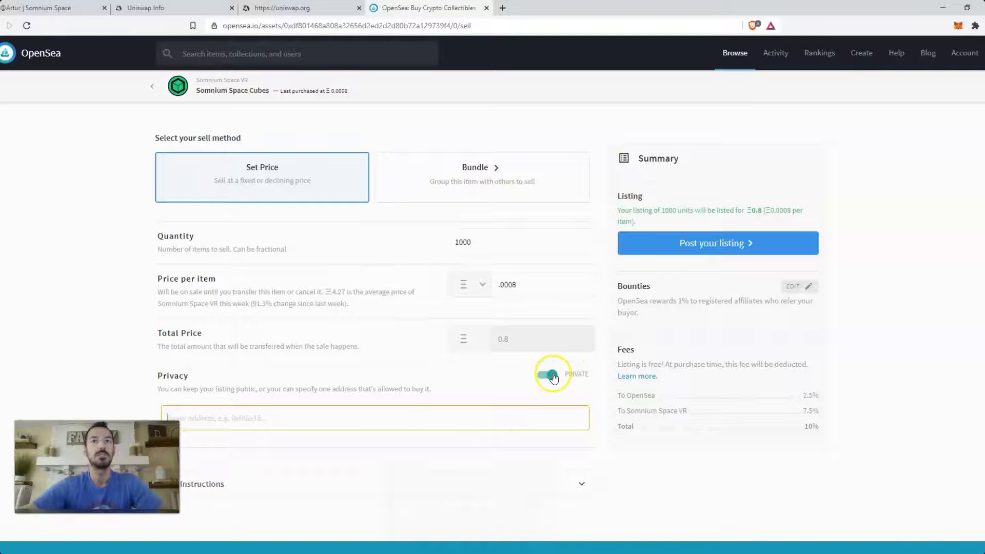
{"action": "left_click", "coordinate": [285, 417]}
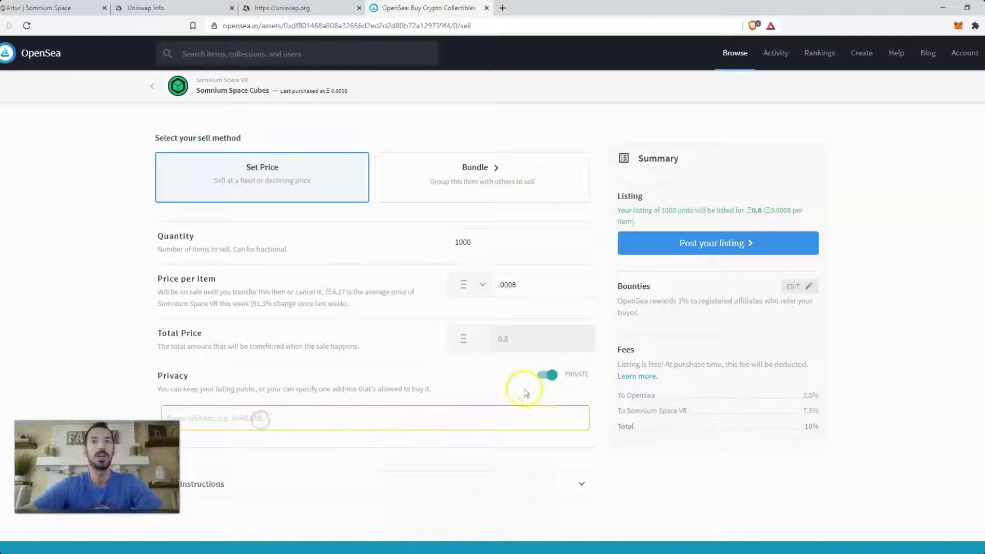
{"action": "left_click", "coordinate": [547, 377]}
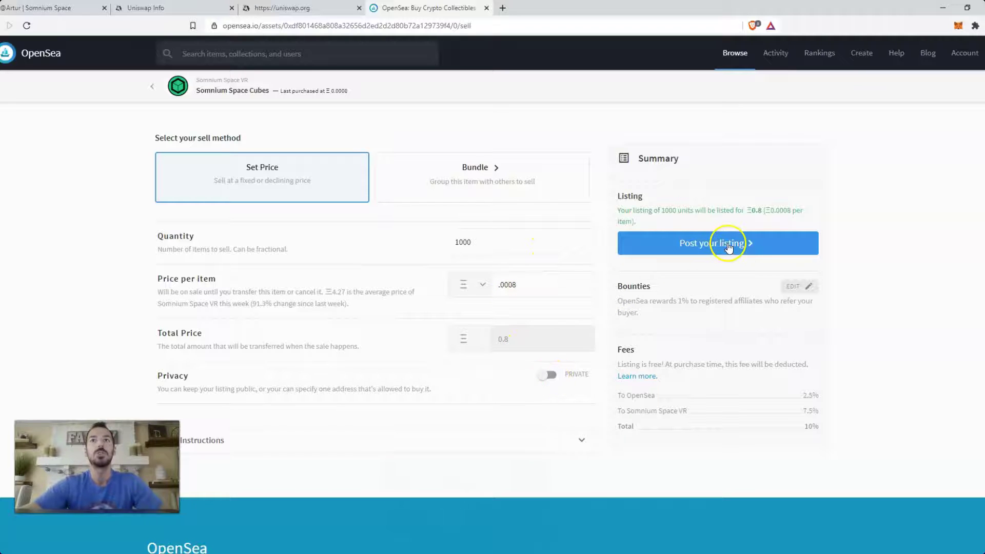
Review the sell listing's quantity, price per item and total price
{"action": "left_click", "coordinate": [488, 243]}
{"action": "left_click", "coordinate": [473, 288]}
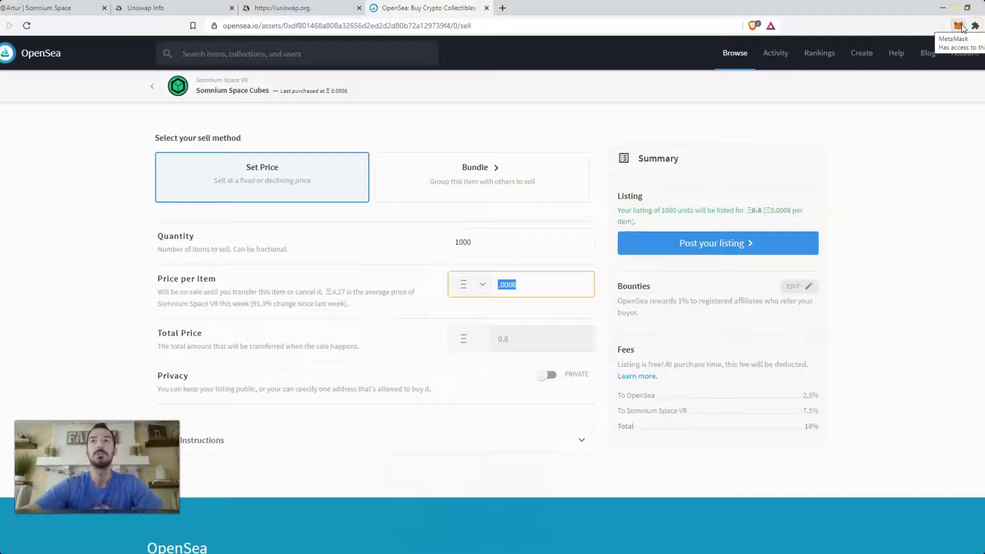
{"action": "left_click", "coordinate": [493, 242]}
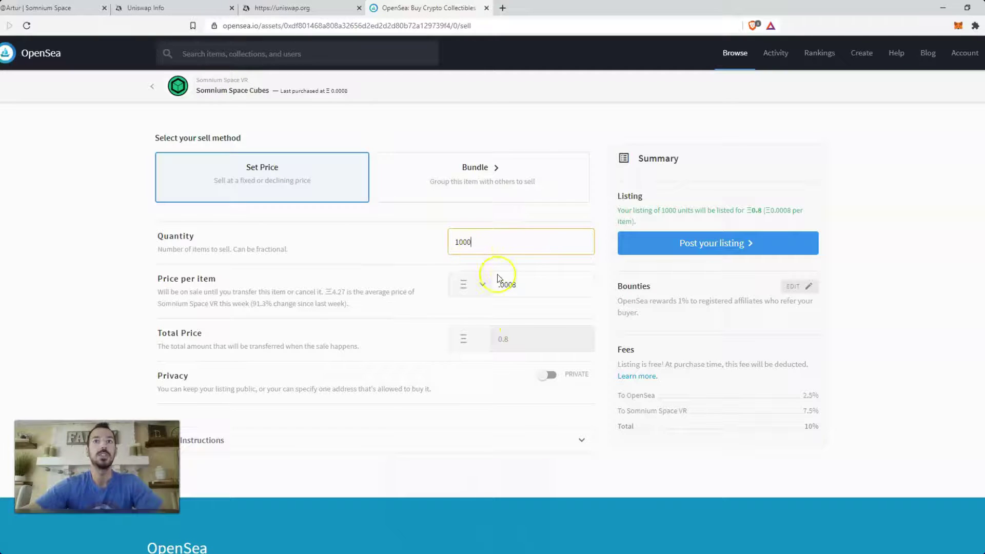
{"action": "left_click_drag", "start_coordinate": [521, 346], "coordinate": [485, 345]}
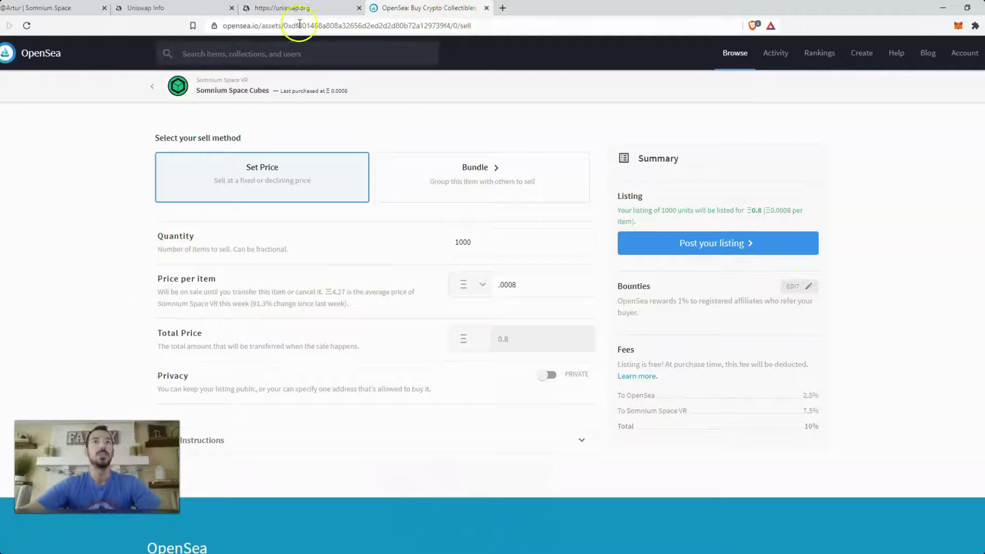
Switch to the uniswap.org page and launch the Uniswap swap app
{"action": "left_click", "coordinate": [280, 8]}
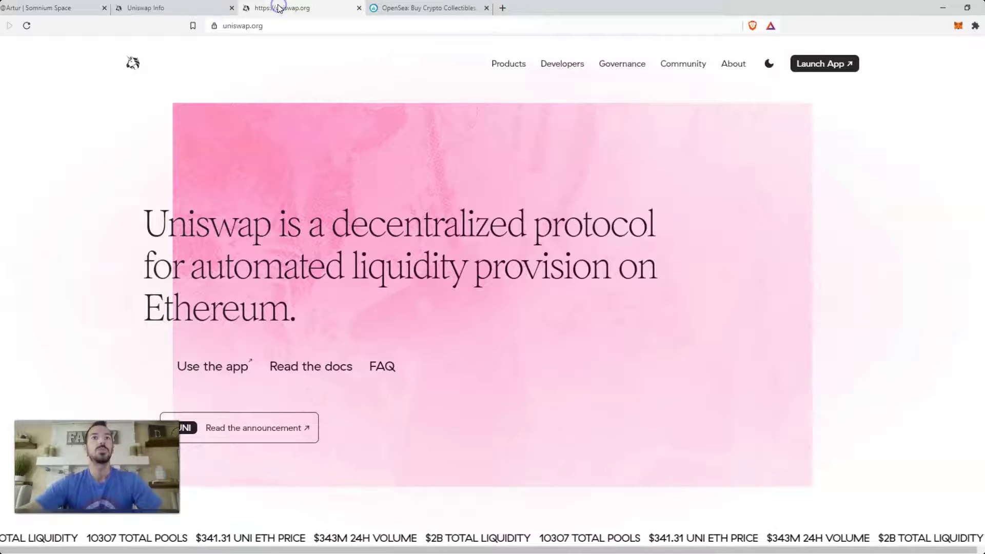
{"action": "left_click", "coordinate": [247, 26]}
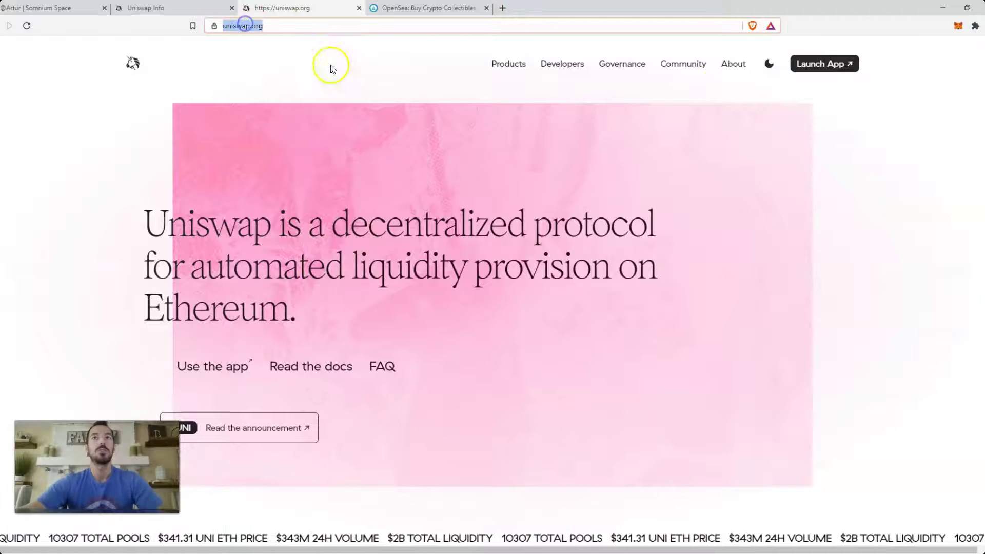
{"action": "left_click", "coordinate": [844, 65]}
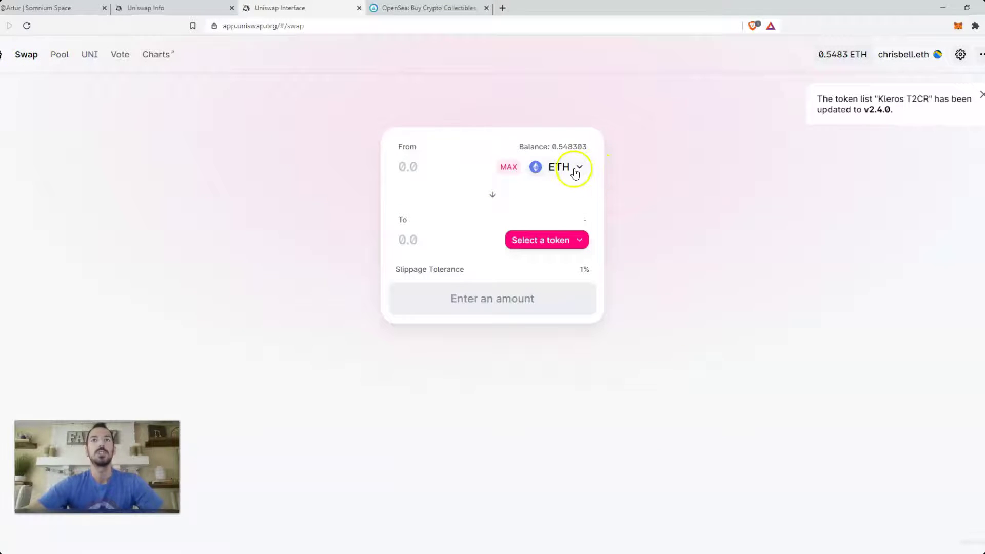
In the token selection for the swap's receiving side, remove the user-added CUBE token and search for "cube"
{"action": "left_click", "coordinate": [575, 245]}
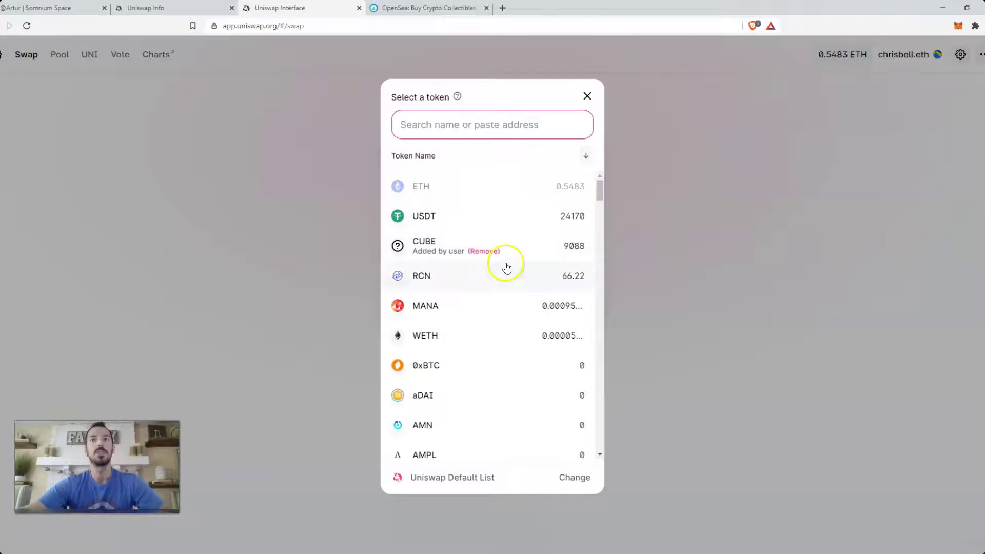
{"action": "left_click", "coordinate": [482, 252]}
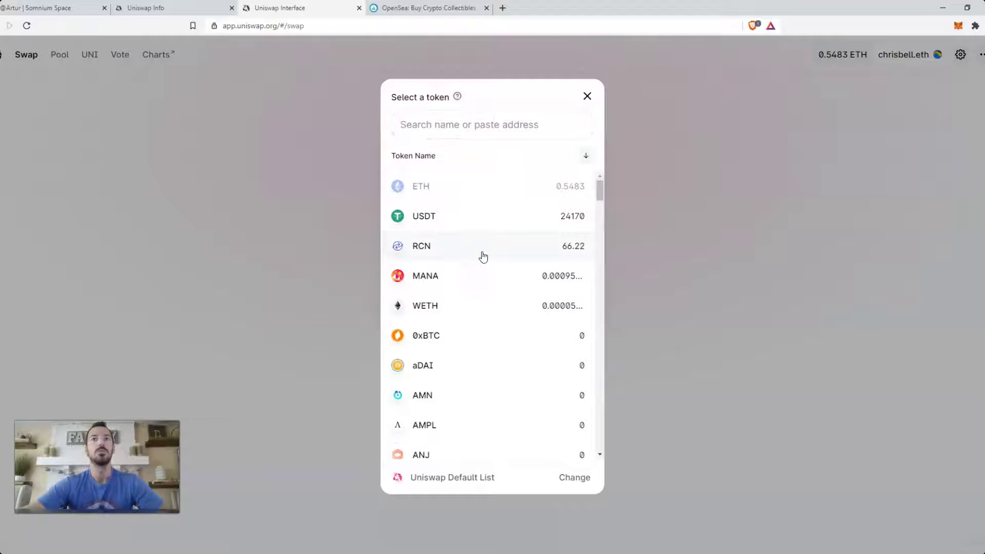
{"action": "left_click", "coordinate": [446, 123]}
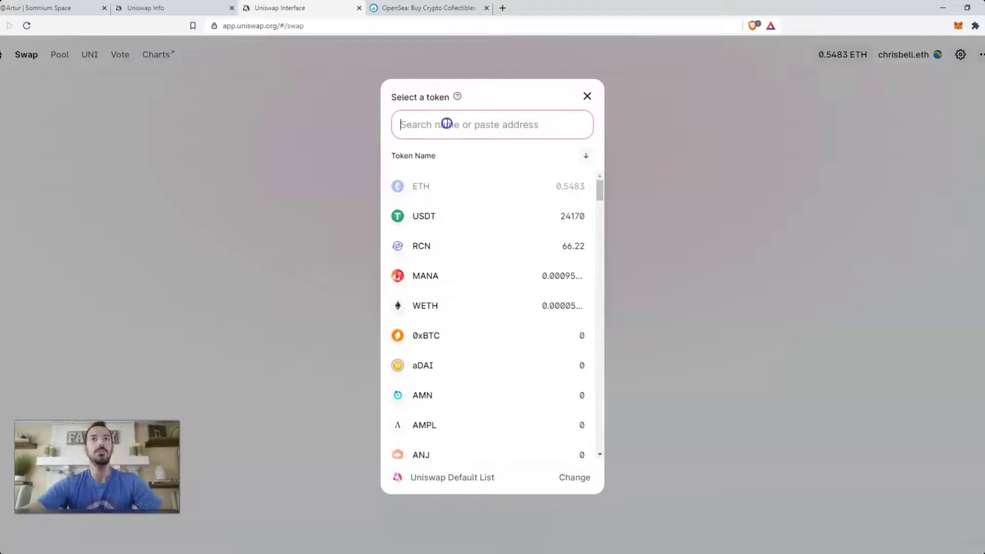
{"action": "type", "text": "cube"}
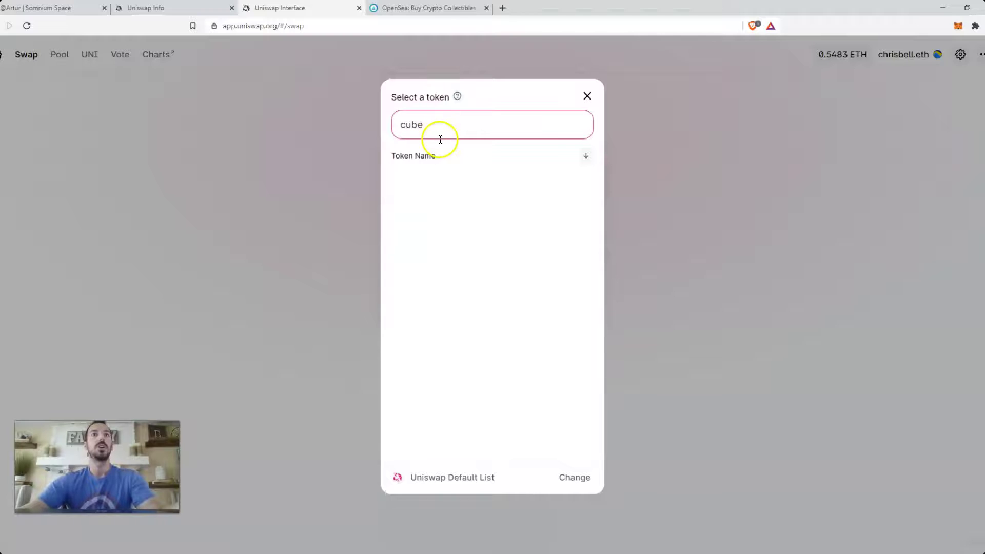
Open a new browser tab and examine the CUBE contract address in the OpenSea page's URL
{"action": "left_click", "coordinate": [503, 8]}
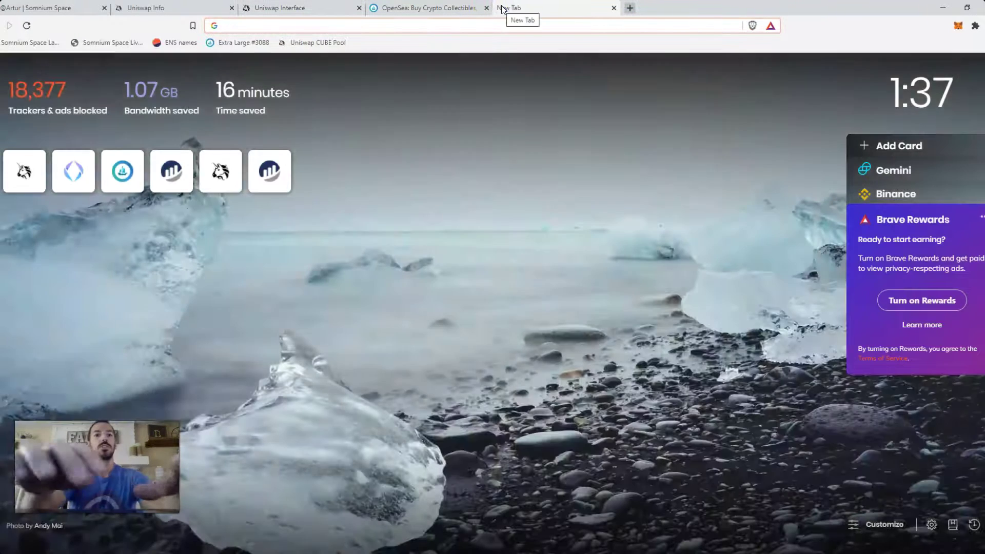
{"action": "type", "text": "etherscan.io"}
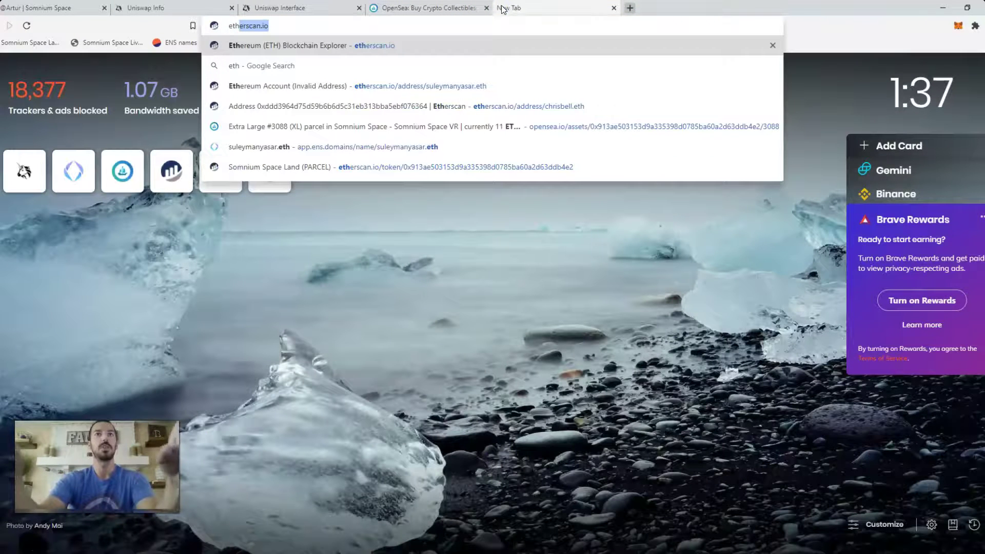
{"action": "left_click", "coordinate": [473, 11]}
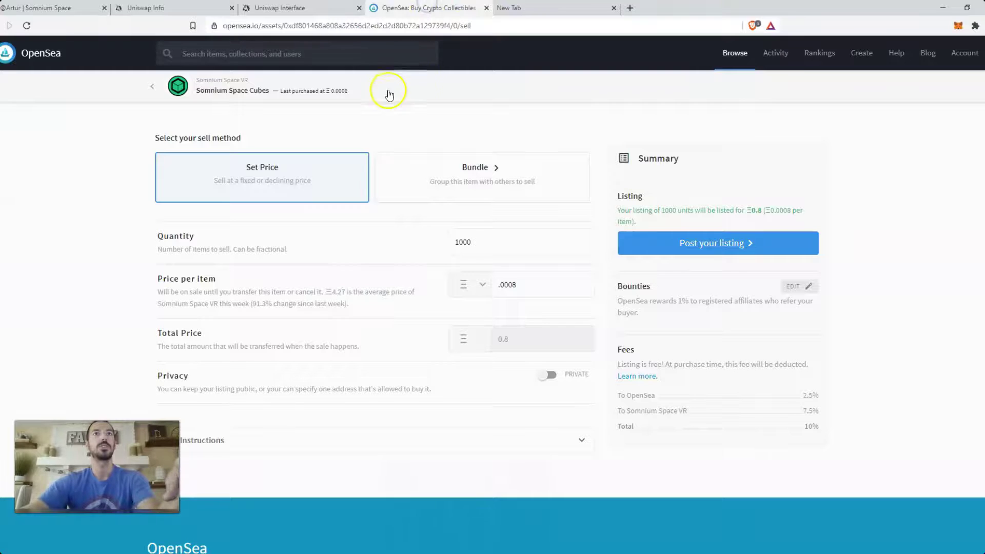
{"action": "double_click", "coordinate": [325, 26]}
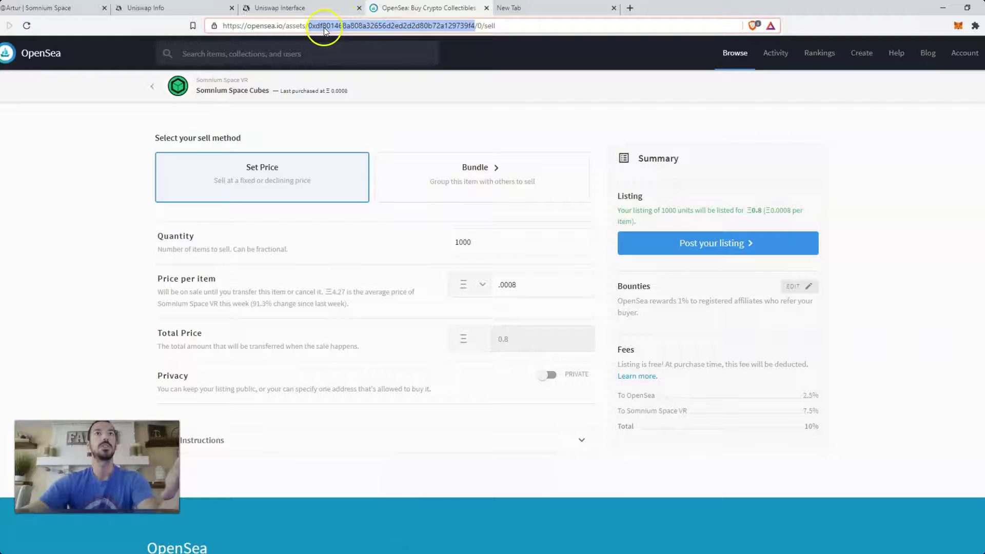
{"action": "left_click", "coordinate": [507, 6]}
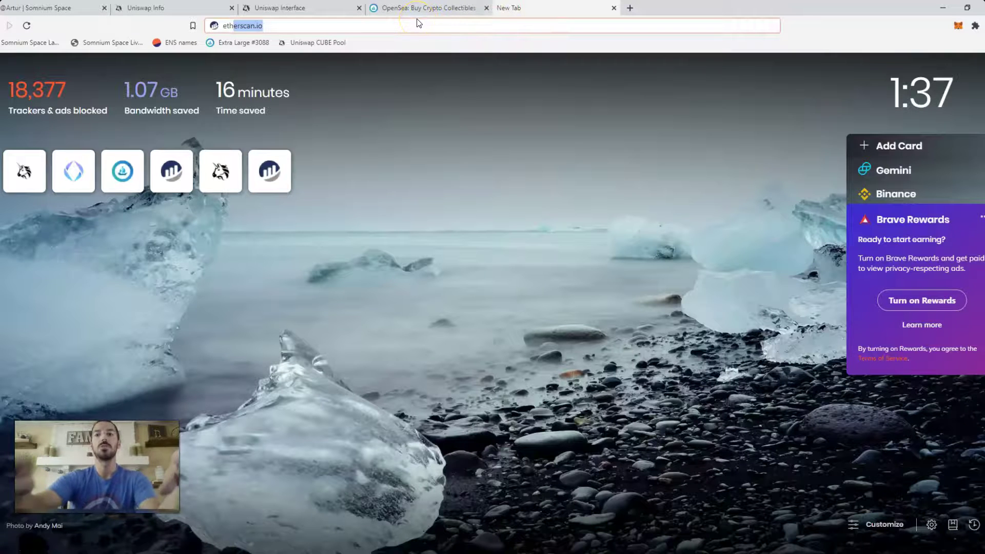
On etherscan.io, find the Somnium Space Cubes (CUBE) token by searching for "cube" and copy its contract address
{"action": "type", "text": "eth"}
{"action": "key", "text": "Return"}
{"action": "left_click", "coordinate": [312, 126]}
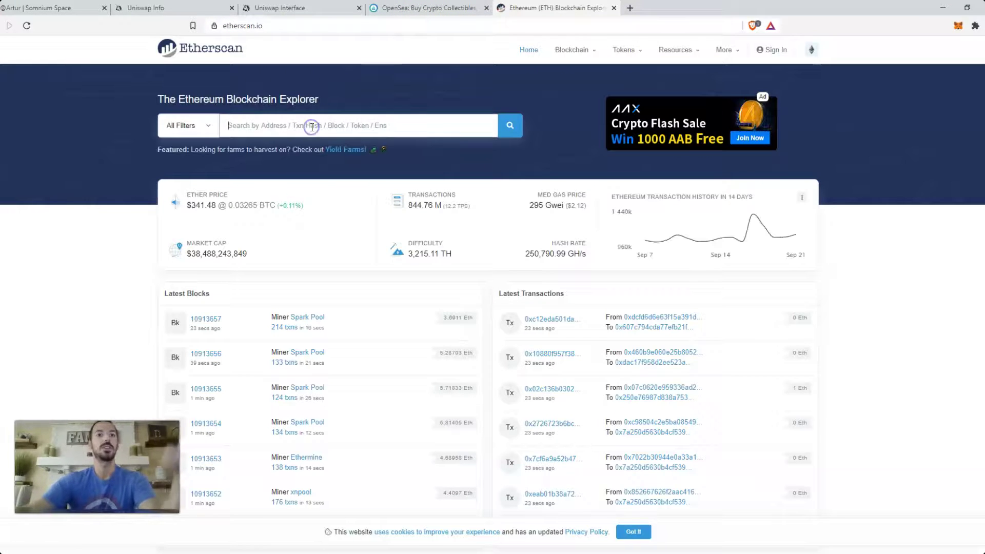
{"action": "type", "text": "cube"}
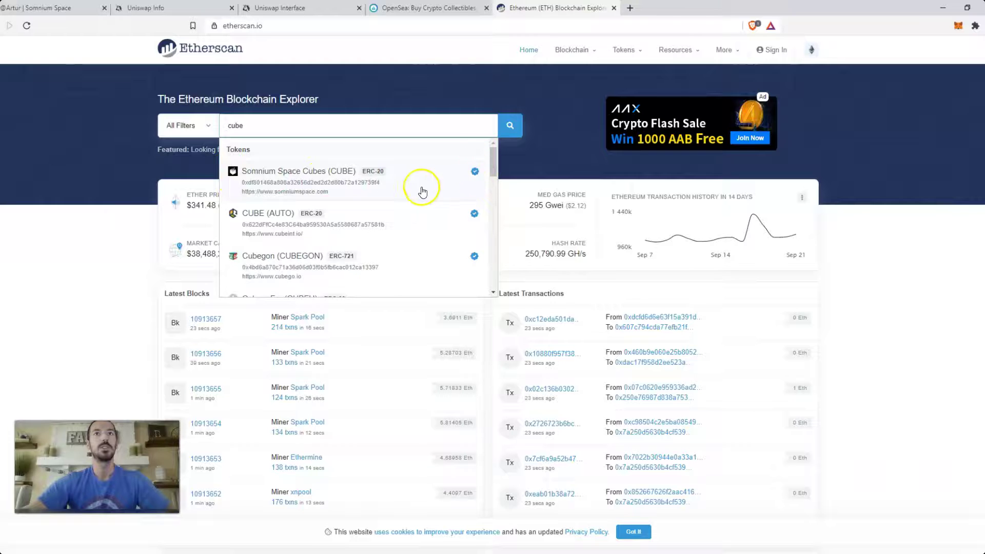
{"action": "left_click", "coordinate": [300, 178]}
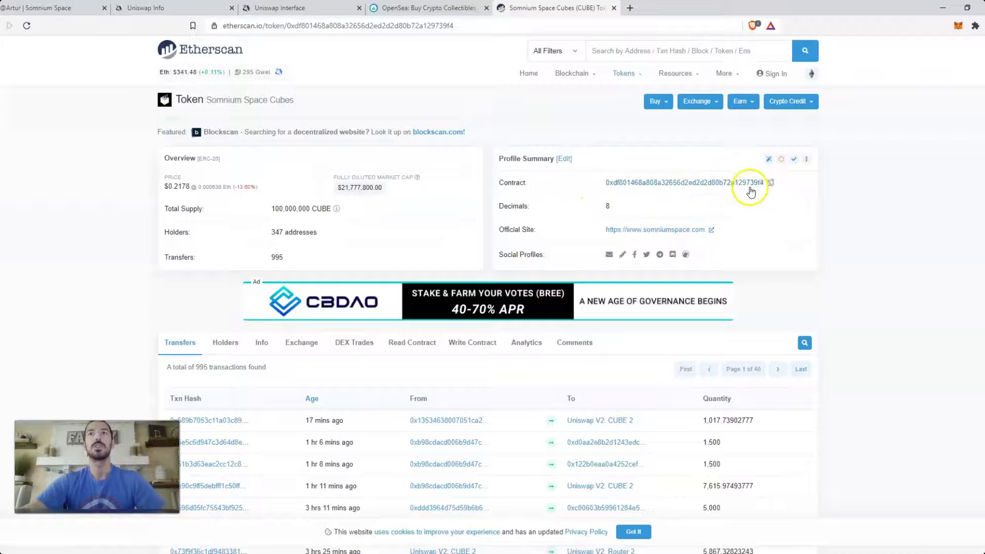
{"action": "left_click", "coordinate": [771, 183]}
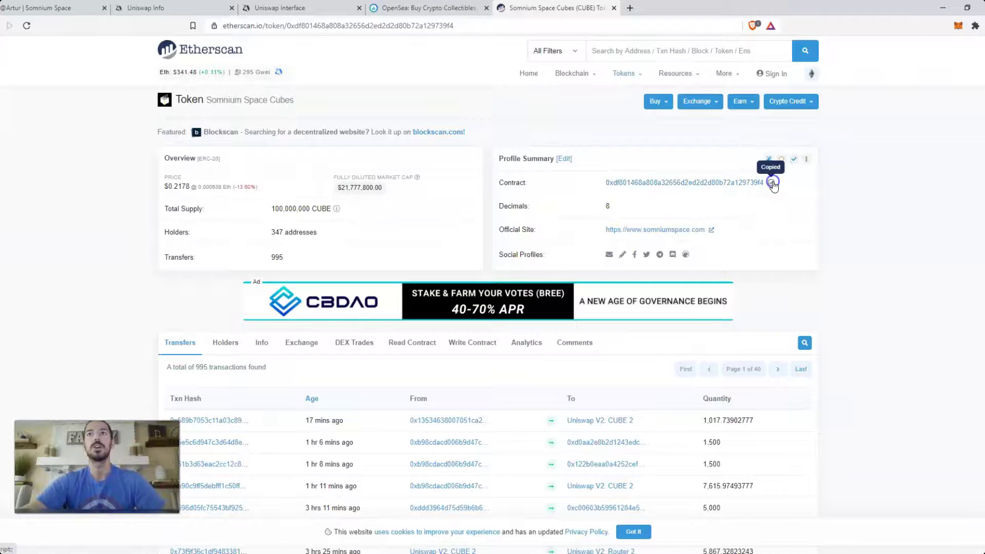
Back in Uniswap, replace the token search with the copied contract address and add the CUBE token found
{"action": "left_click", "coordinate": [310, 7]}
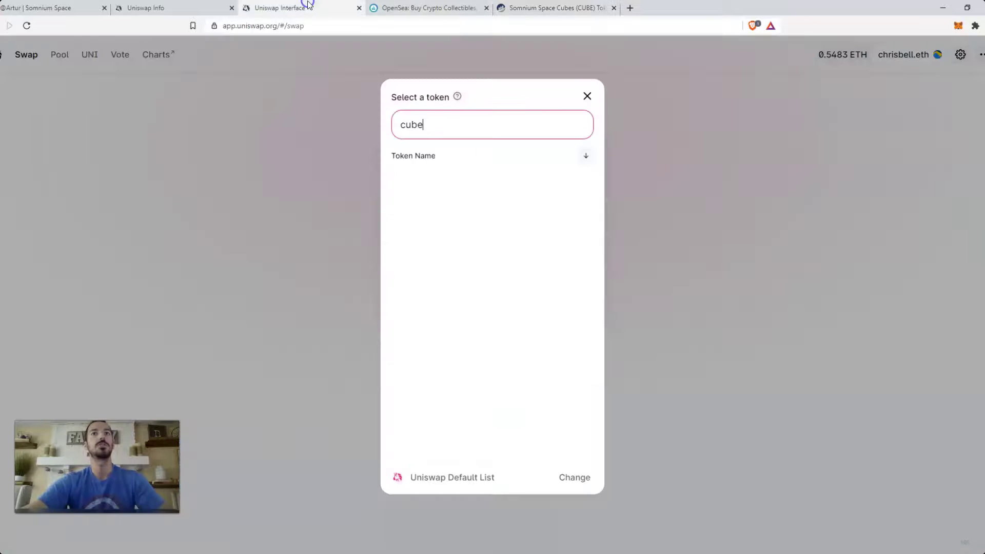
{"action": "left_click_drag", "start_coordinate": [441, 125], "coordinate": [352, 120]}
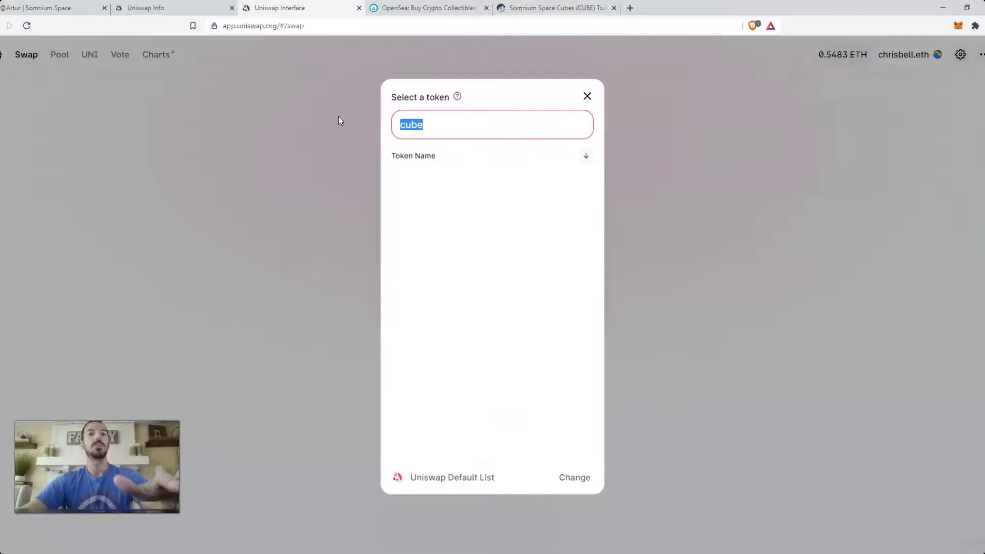
{"action": "key", "text": "ctrl+v"}
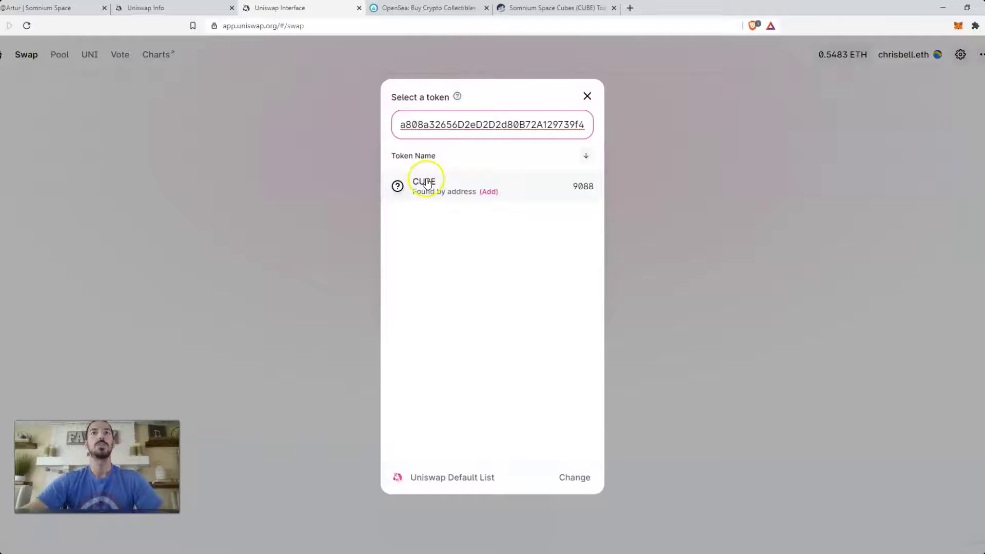
{"action": "left_click", "coordinate": [492, 192]}
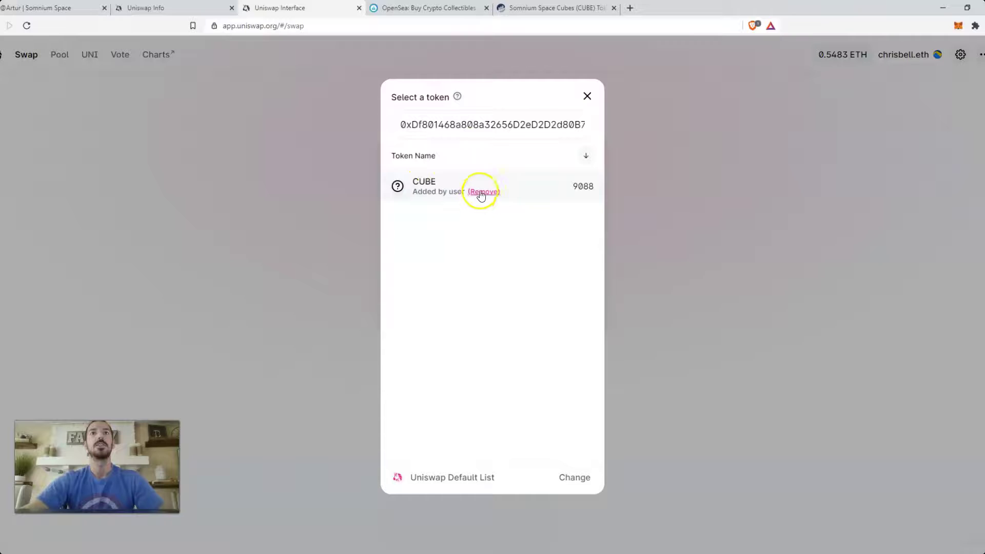
Select the found CUBE token as the swap's receiving token, and replace it with UNI by searching for "uni"
{"action": "left_click", "coordinate": [437, 189]}
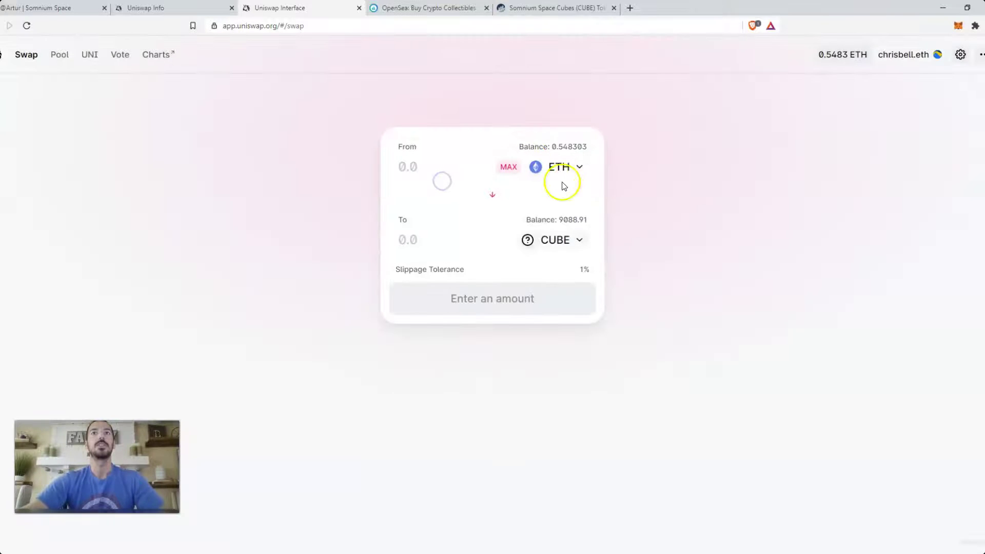
{"action": "left_click", "coordinate": [579, 240]}
{"action": "type", "text": "uni"}
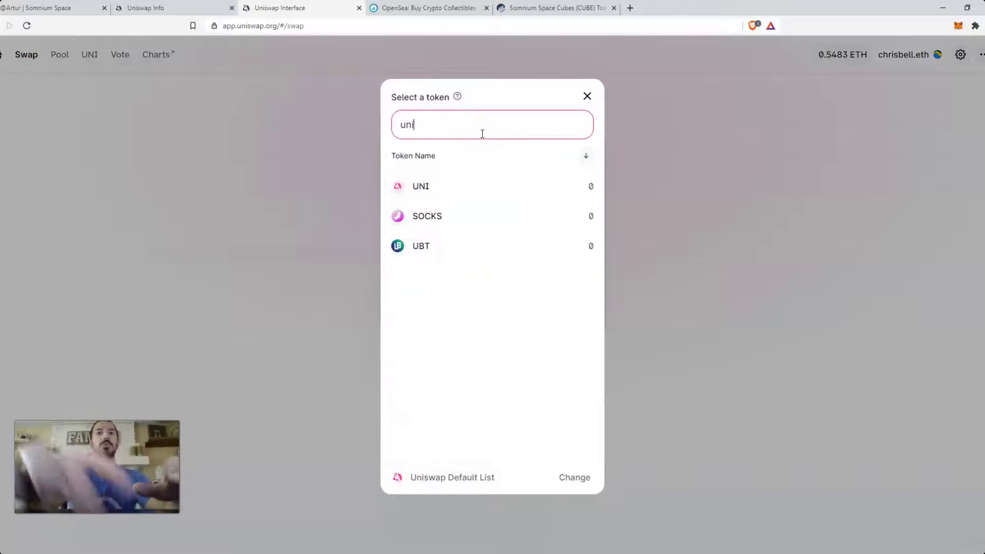
{"action": "left_click", "coordinate": [437, 190]}
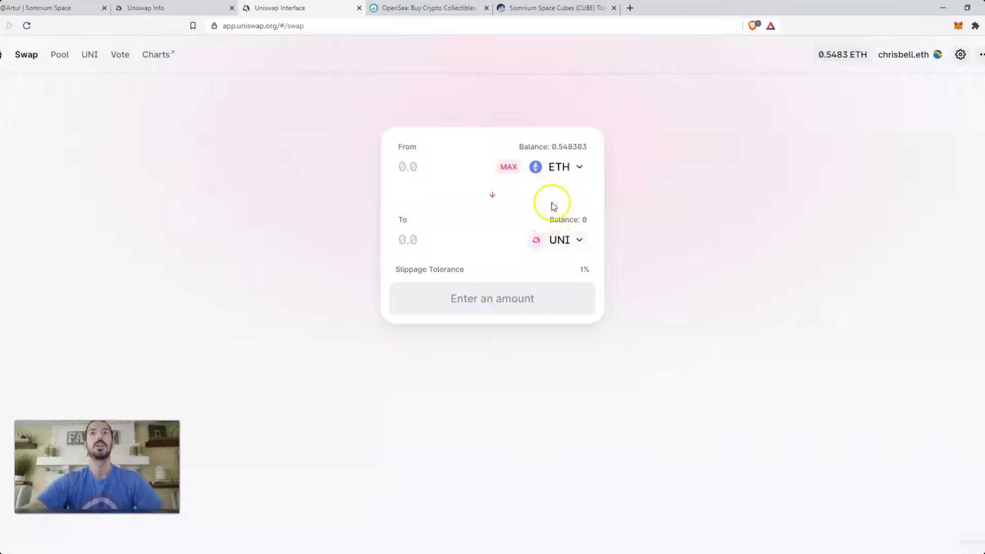
Choose the user-added CUBE as the receiving token, enter 1 ETH as the amount to swap and check the price per CUBE
{"action": "left_click", "coordinate": [579, 240]}
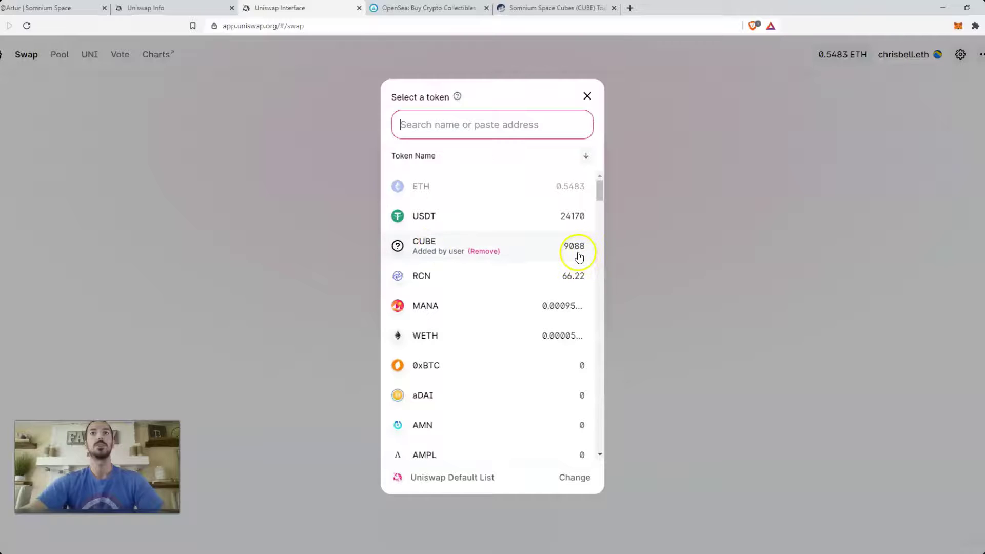
{"action": "left_click", "coordinate": [429, 246]}
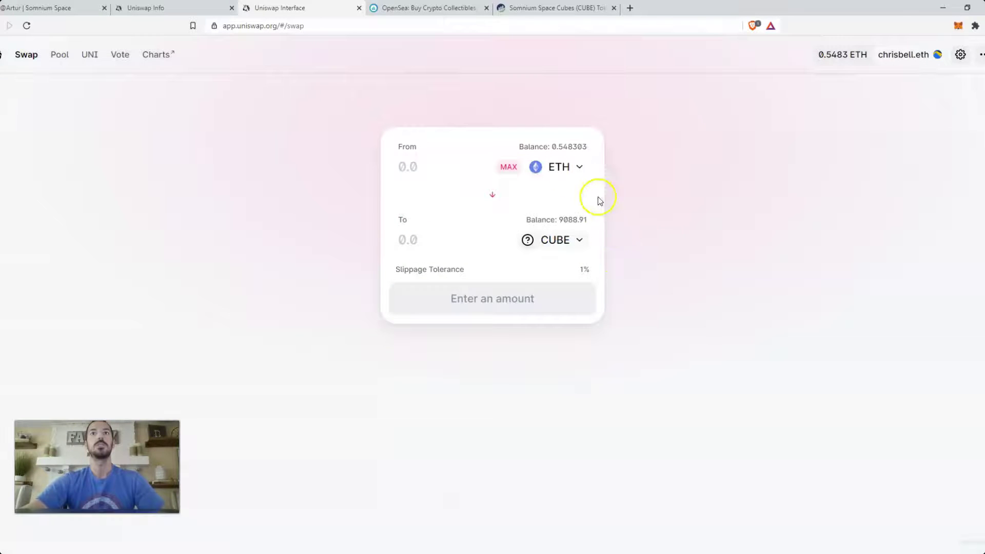
{"action": "left_click", "coordinate": [440, 165]}
{"action": "type", "text": "1"}
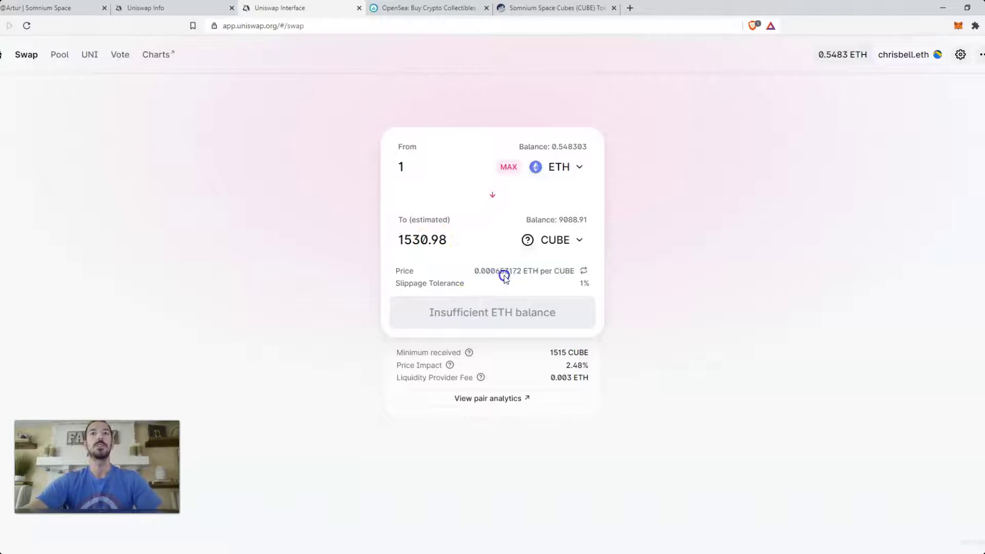
{"action": "triple_click", "coordinate": [475, 271]}
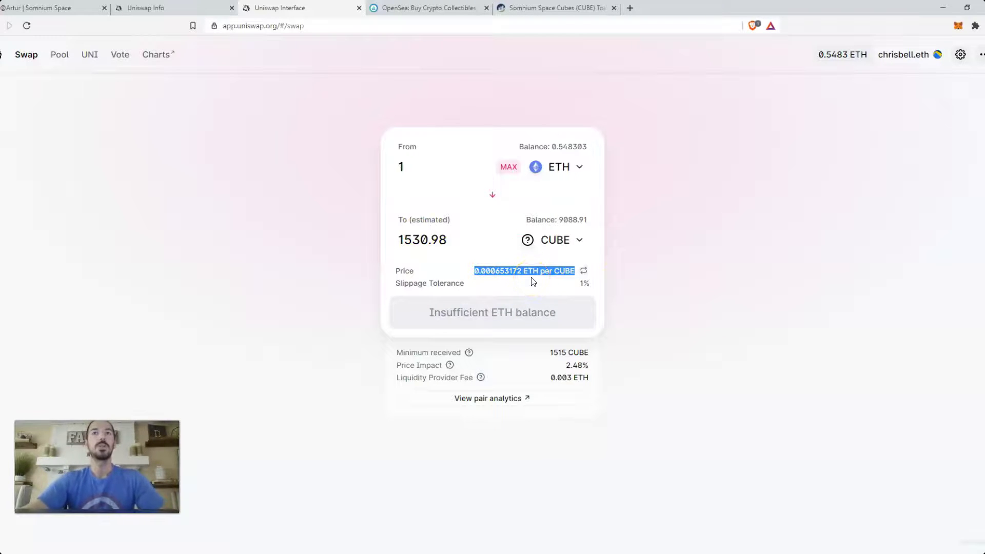
{"action": "left_click", "coordinate": [416, 165]}
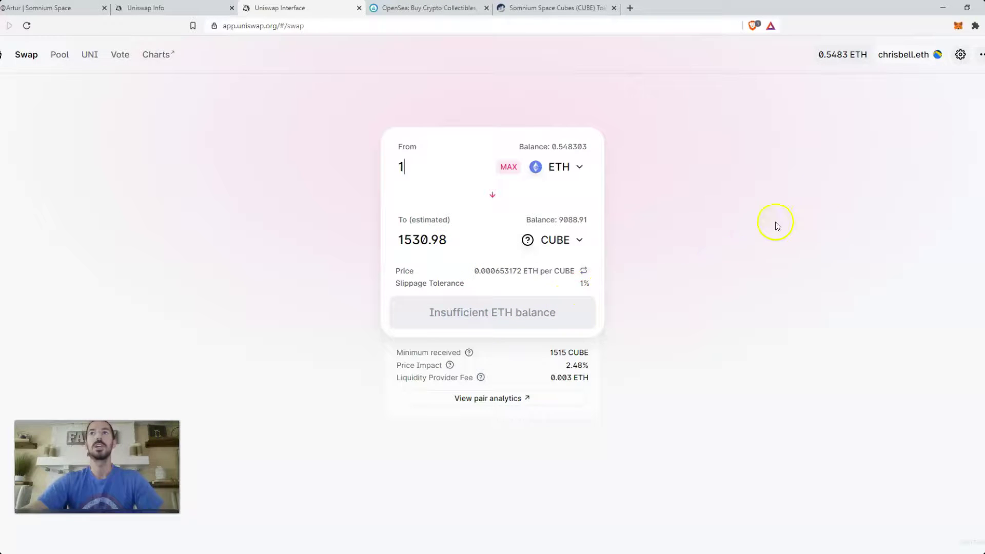
Set a custom slippage tolerance of 10% and compare the estimated CUBE amount with the minimum received
{"action": "left_click", "coordinate": [961, 55]}
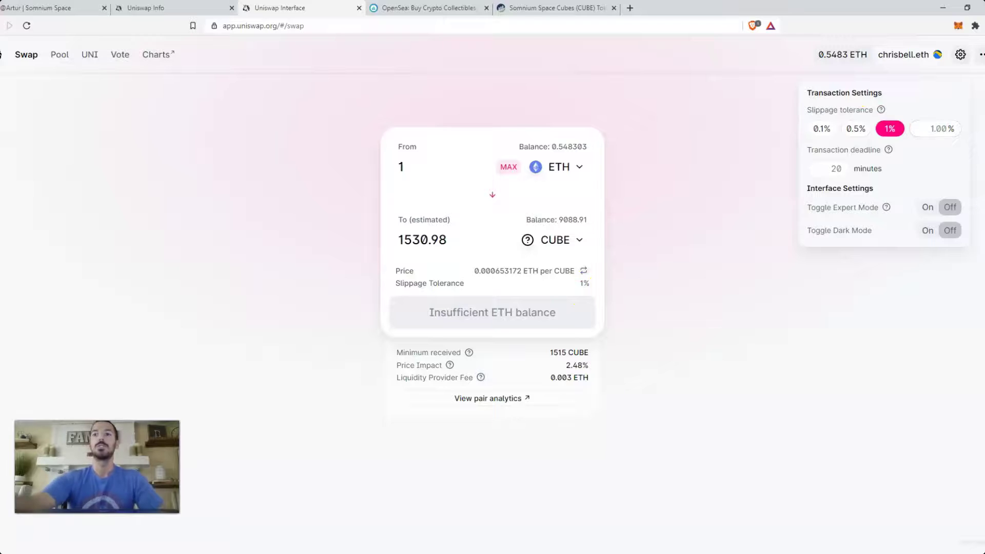
{"action": "left_click", "coordinate": [939, 129]}
{"action": "type", "text": "10"}
{"action": "left_click", "coordinate": [916, 313]}
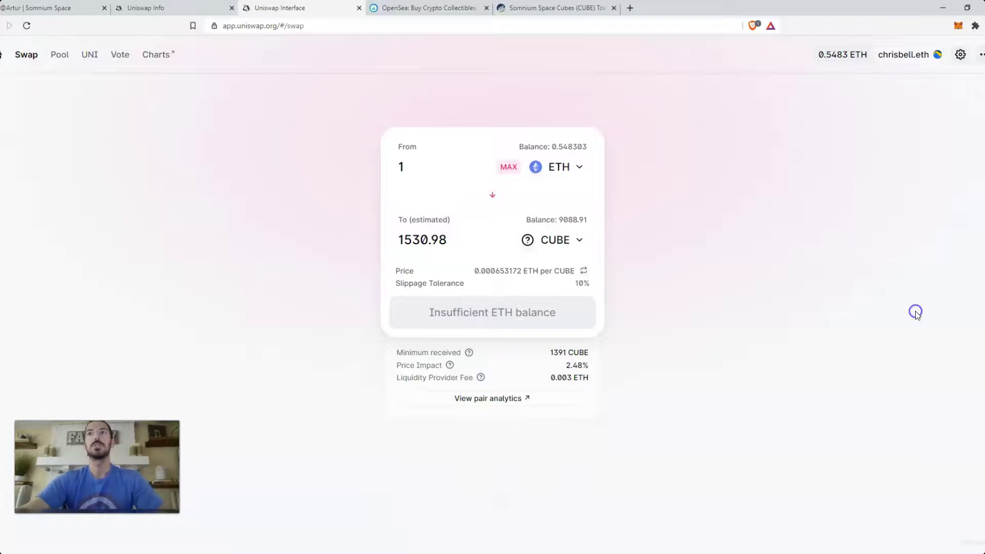
{"action": "left_click", "coordinate": [411, 168]}
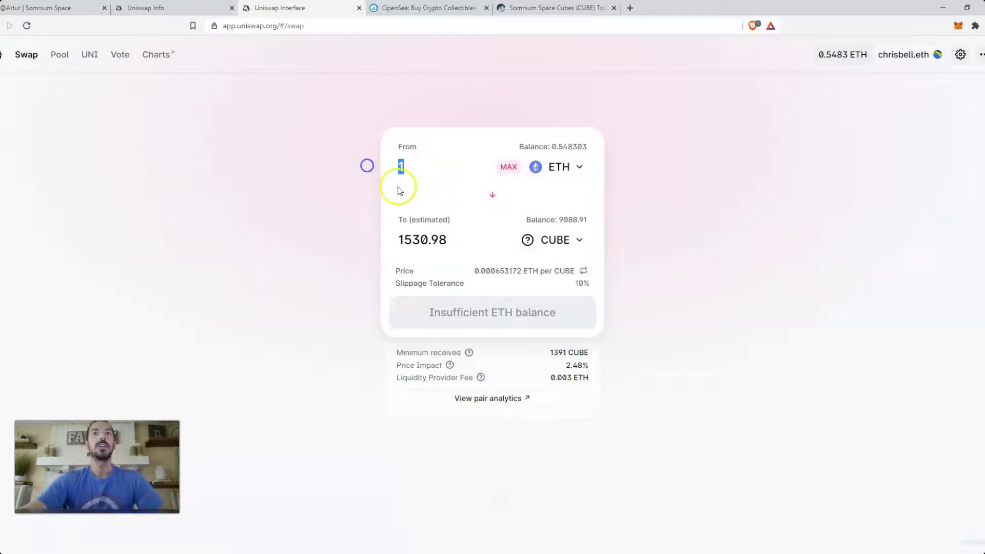
{"action": "left_click_drag", "start_coordinate": [446, 239], "coordinate": [396, 245]}
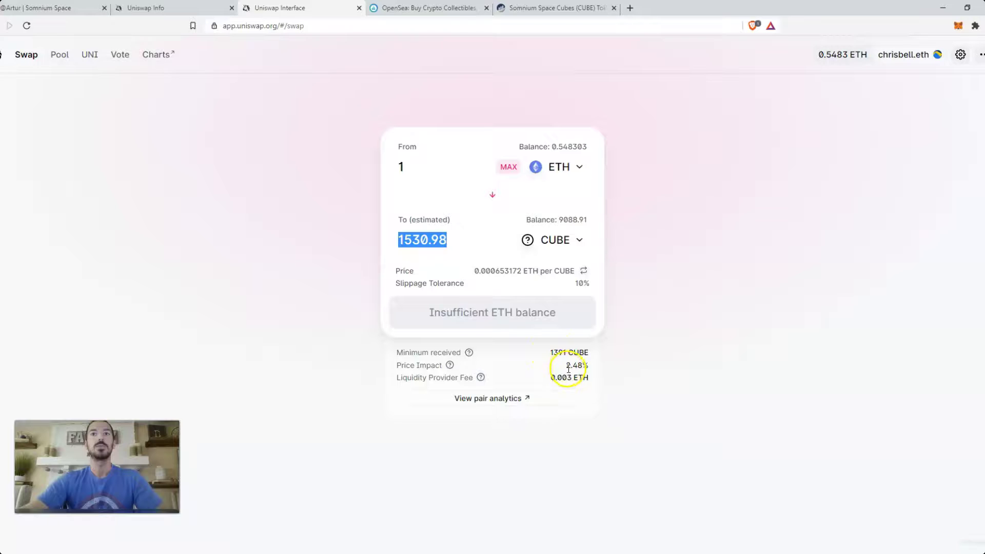
{"action": "left_click_drag", "start_coordinate": [551, 353], "coordinate": [556, 354]}
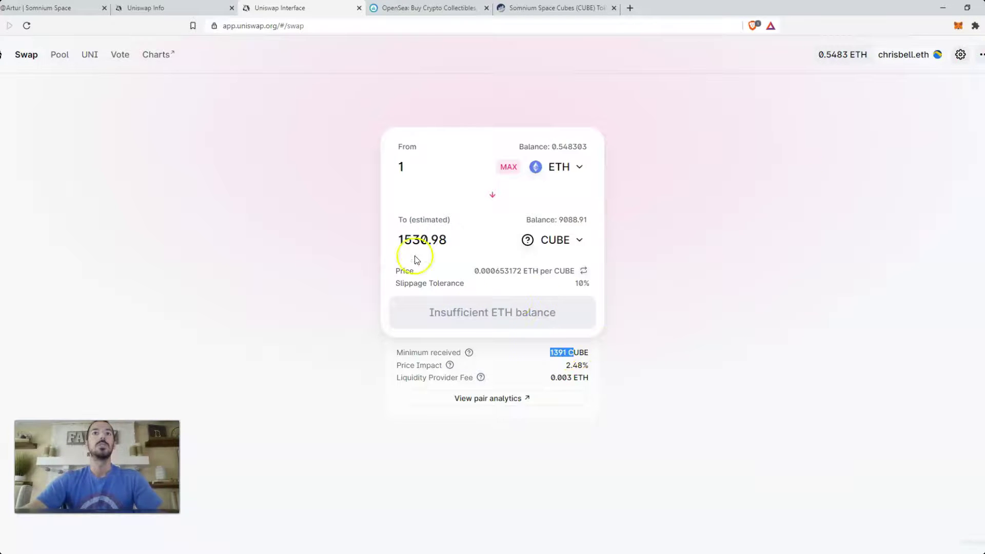
Raise the amount to swap to 10 ETH and check the price impact and the price per CUBE
{"action": "left_click", "coordinate": [408, 166]}
{"action": "type", "text": "0"}
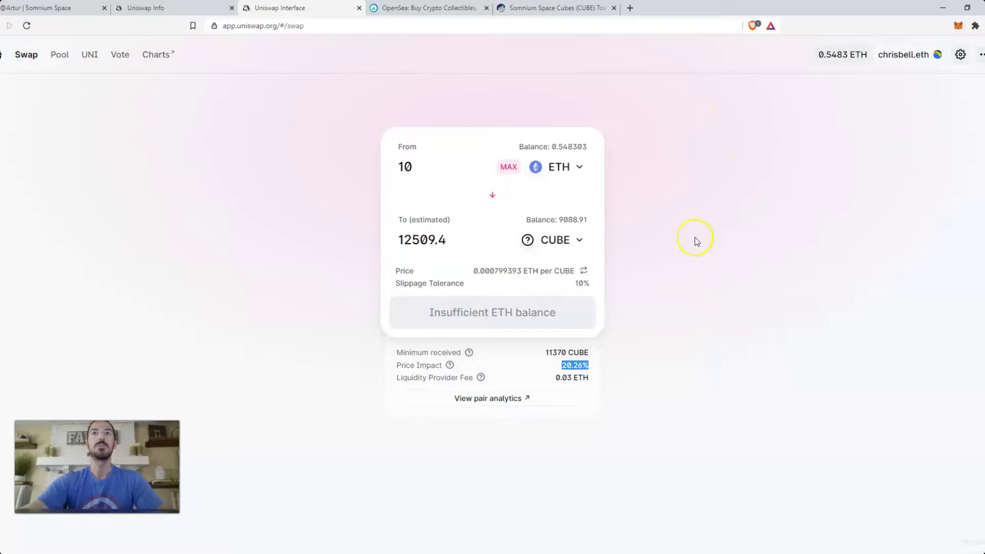
{"action": "left_click", "coordinate": [477, 273]}
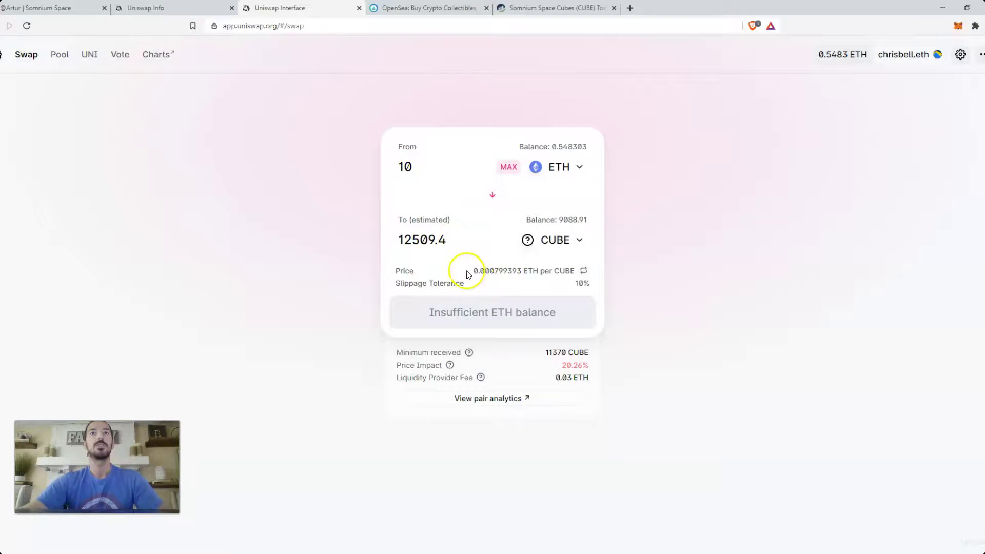
{"action": "left_click_drag", "start_coordinate": [574, 271], "coordinate": [498, 274]}
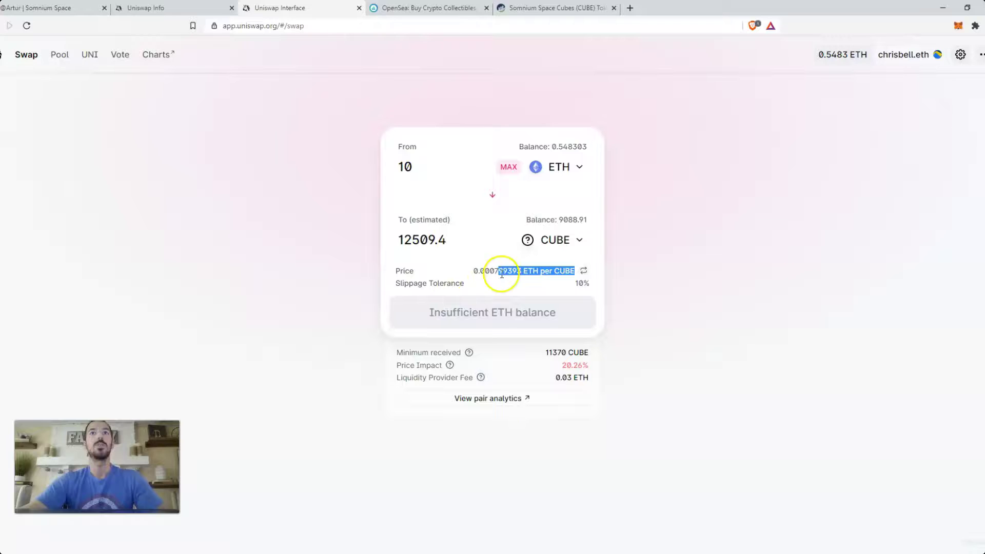
{"action": "left_click", "coordinate": [715, 297]}
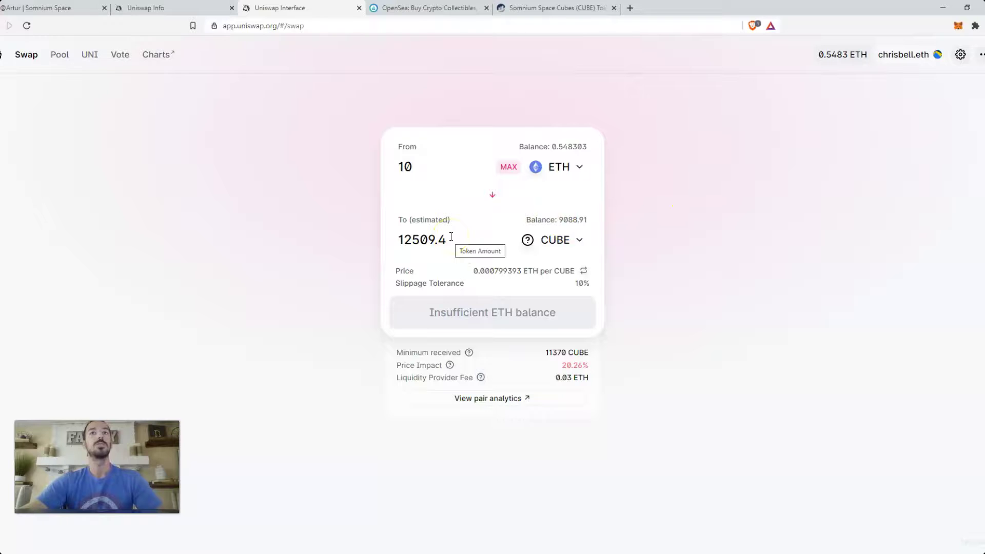
Change the amount to swap to .54 ETH and check the estimated CUBE amount and price
{"action": "left_click", "coordinate": [414, 170]}
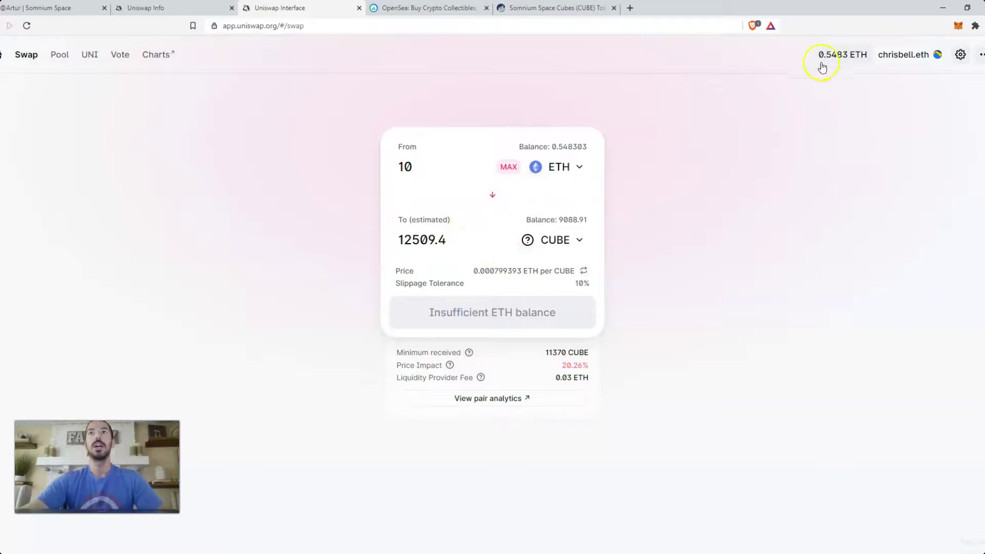
{"action": "left_click_drag", "start_coordinate": [425, 167], "coordinate": [380, 176]}
{"action": "type", "text": ".54"}
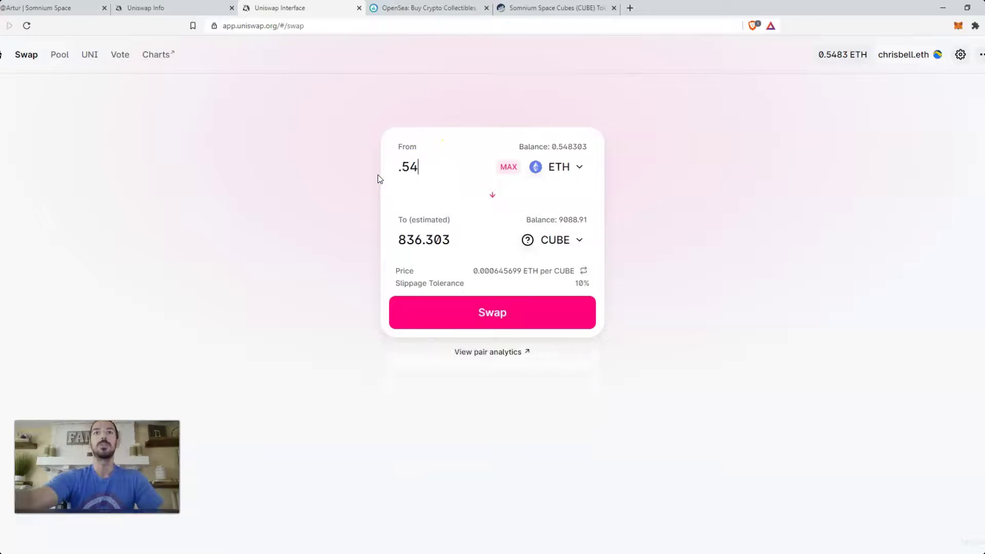
{"action": "left_click", "coordinate": [411, 241]}
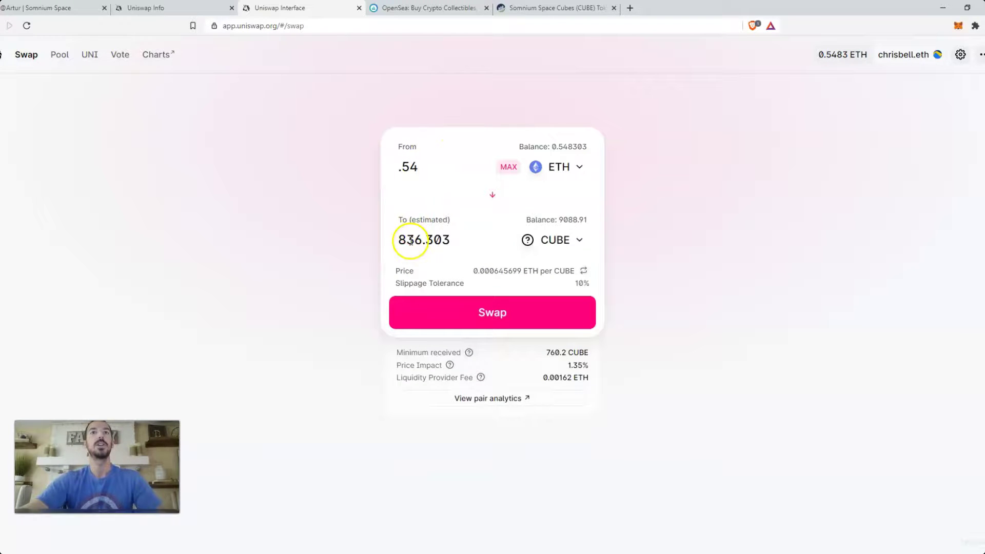
{"action": "left_click", "coordinate": [493, 275]}
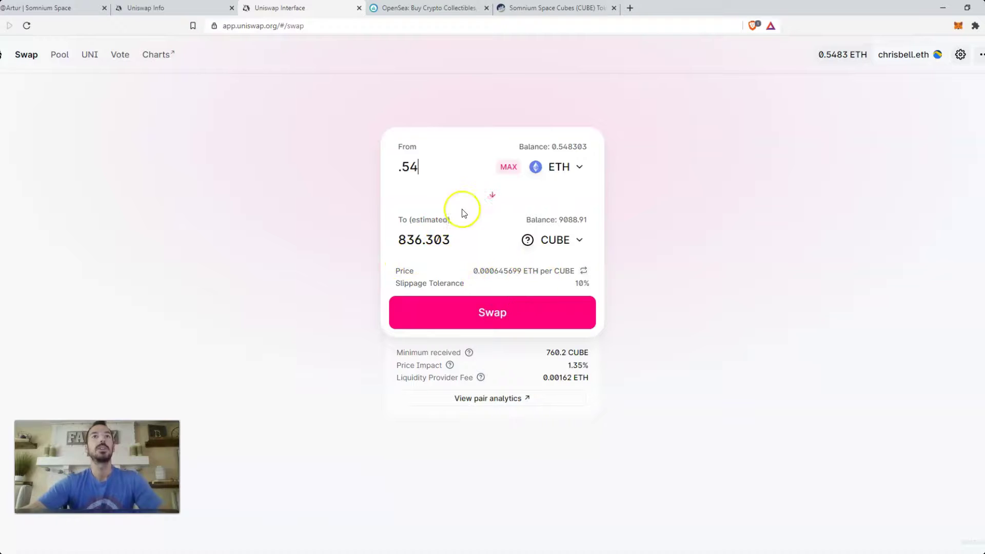
Review the swap's confirmation details, close them without confirming, and check the slippage tolerance, estimated CUBE amount and price impact
{"action": "left_click", "coordinate": [499, 312]}
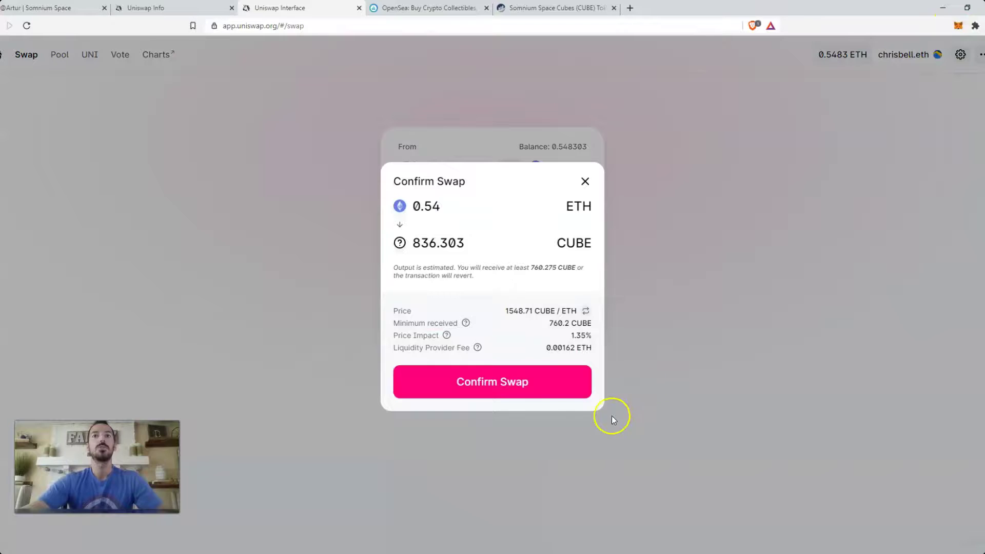
{"action": "left_click", "coordinate": [585, 182]}
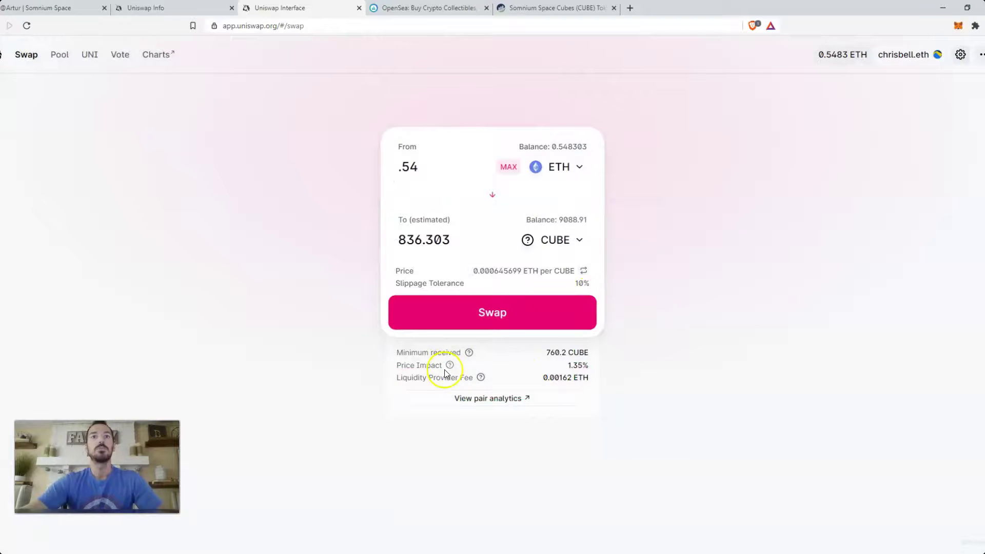
{"action": "left_click", "coordinate": [571, 286]}
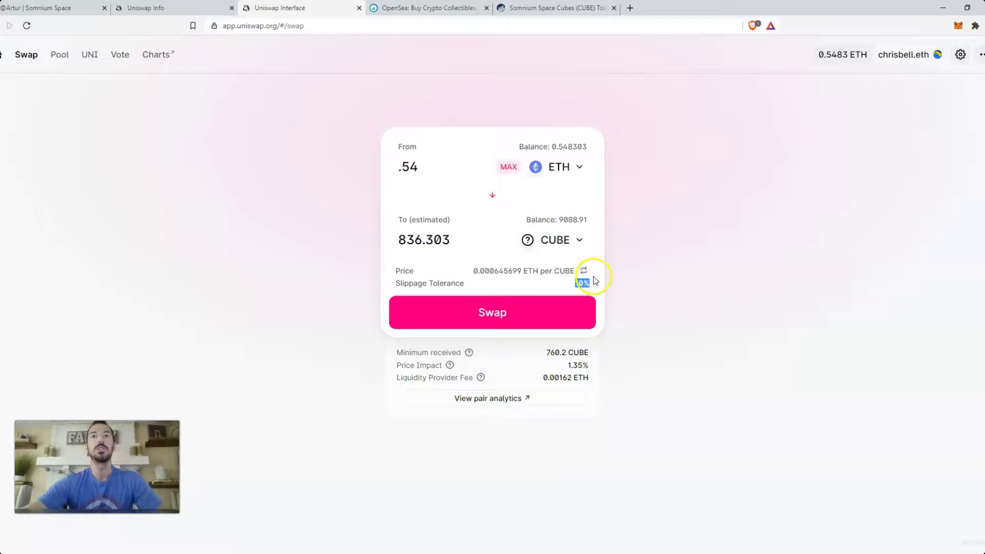
{"action": "left_click", "coordinate": [424, 242]}
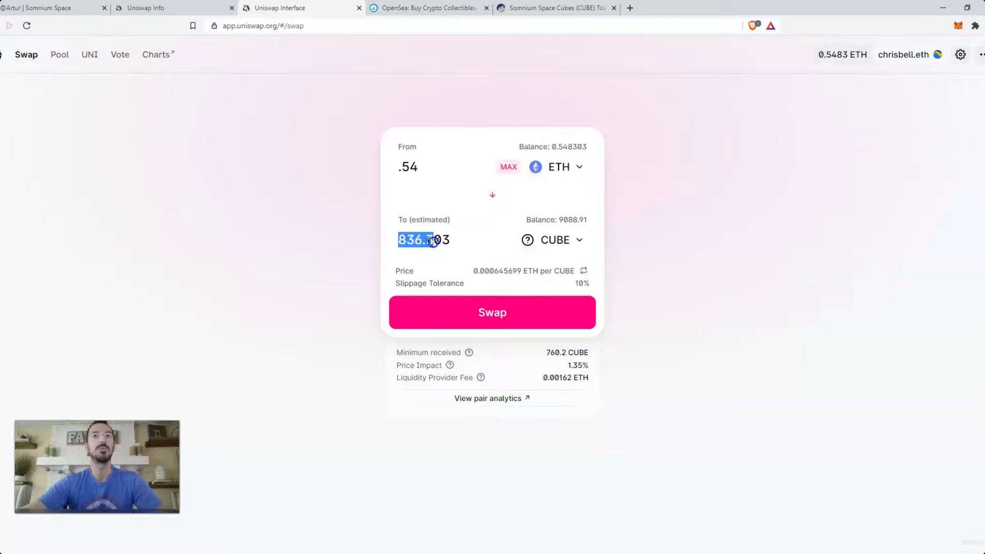
{"action": "left_click", "coordinate": [570, 366]}
{"action": "left_click", "coordinate": [666, 381]}
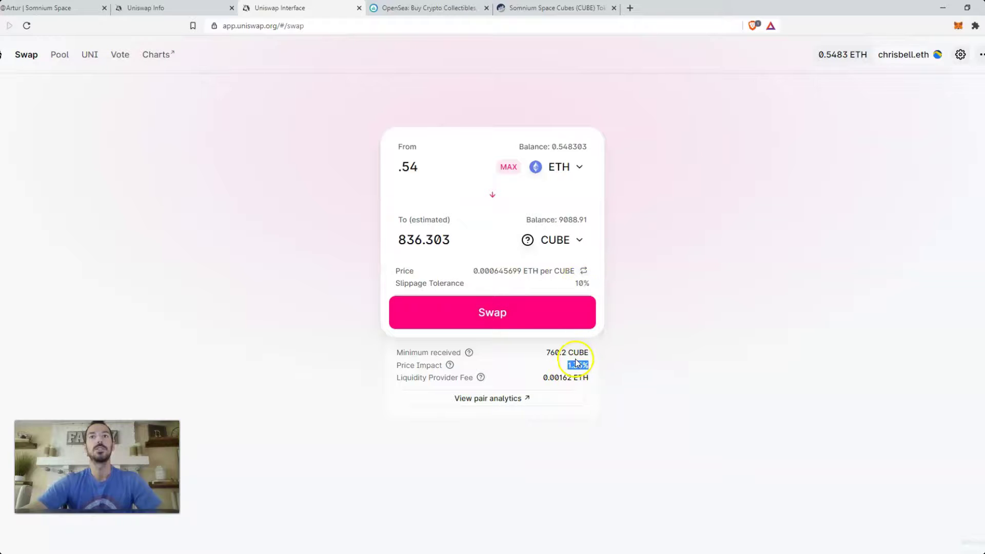
Set the amount to swap to 10 ETH and compare the slippage tolerance with the price impact
{"action": "left_click_drag", "start_coordinate": [441, 176], "coordinate": [358, 154]}
{"action": "type", "text": "10"}
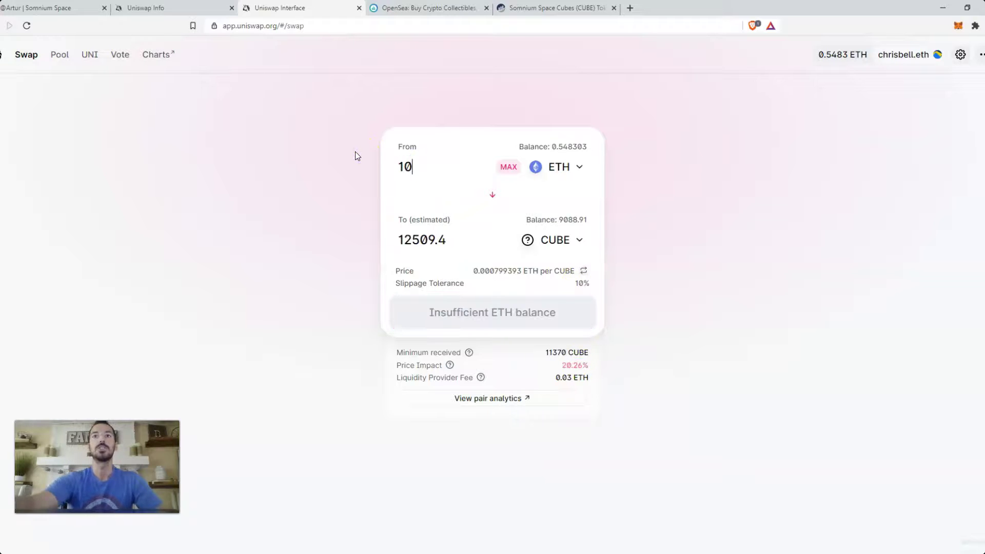
{"action": "left_click", "coordinate": [477, 309]}
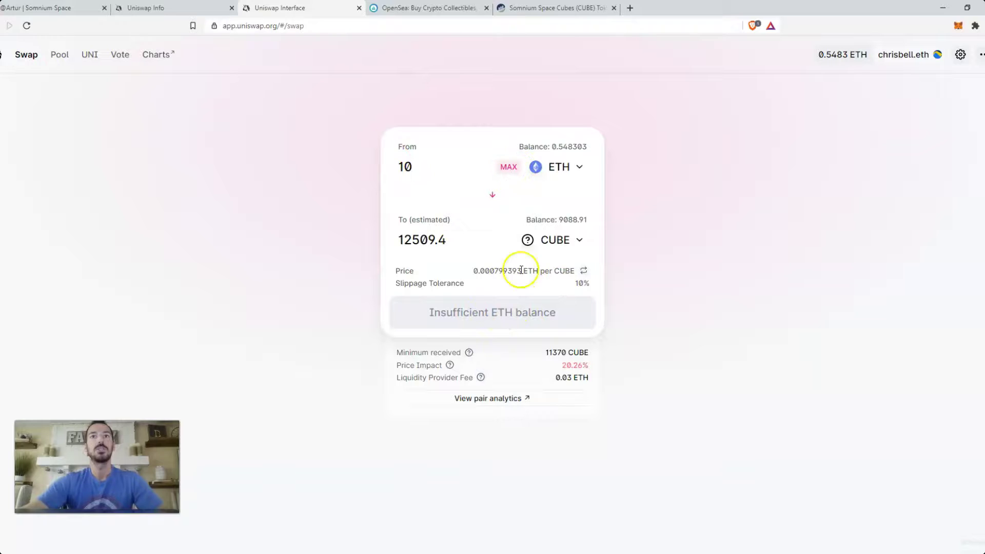
{"action": "left_click_drag", "start_coordinate": [571, 285], "coordinate": [590, 285]}
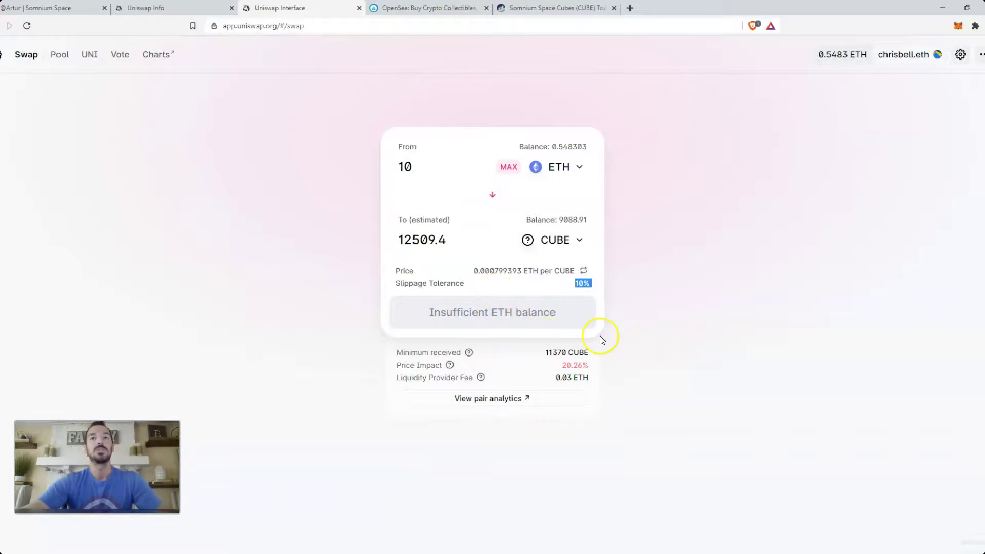
{"action": "left_click", "coordinate": [750, 347]}
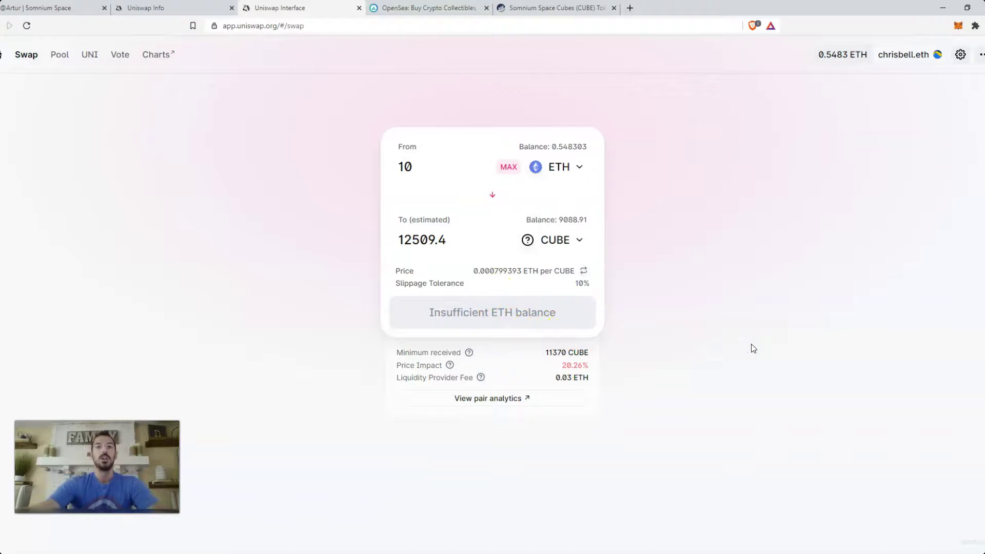
{"action": "left_click", "coordinate": [741, 333]}
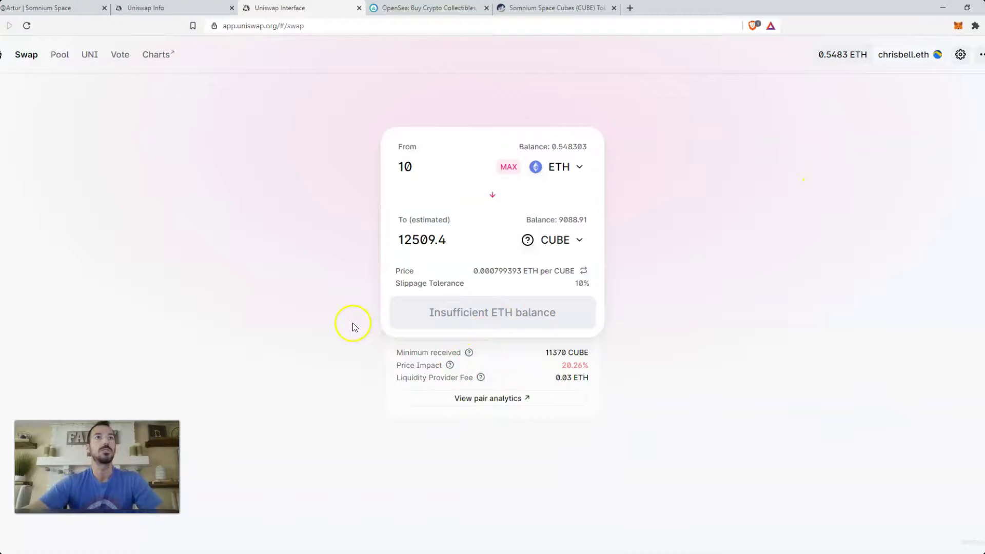
Start adding liquidity to the ETH–CUBE pool, enter 1 ETH and check the matching CUBE amount
{"action": "left_click", "coordinate": [60, 56]}
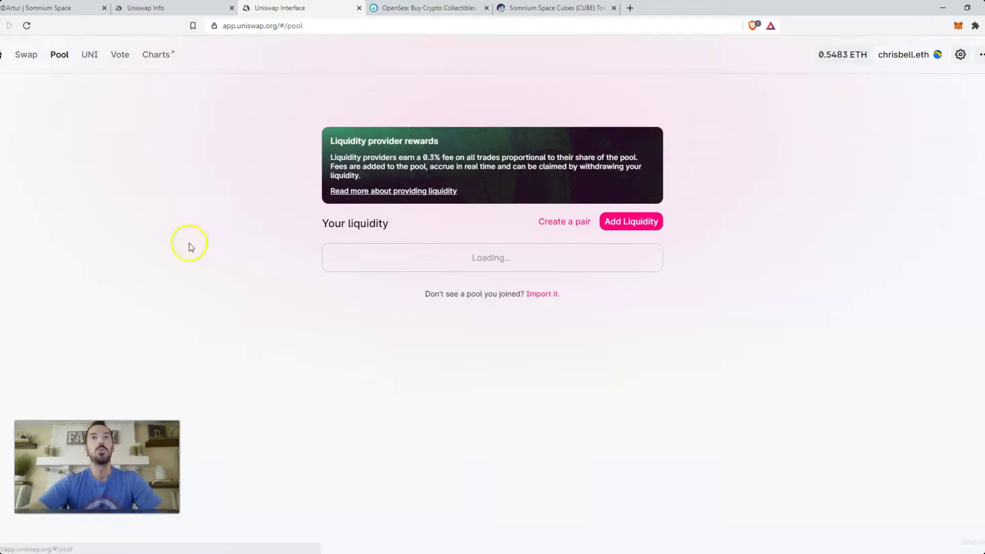
{"action": "left_click", "coordinate": [644, 225]}
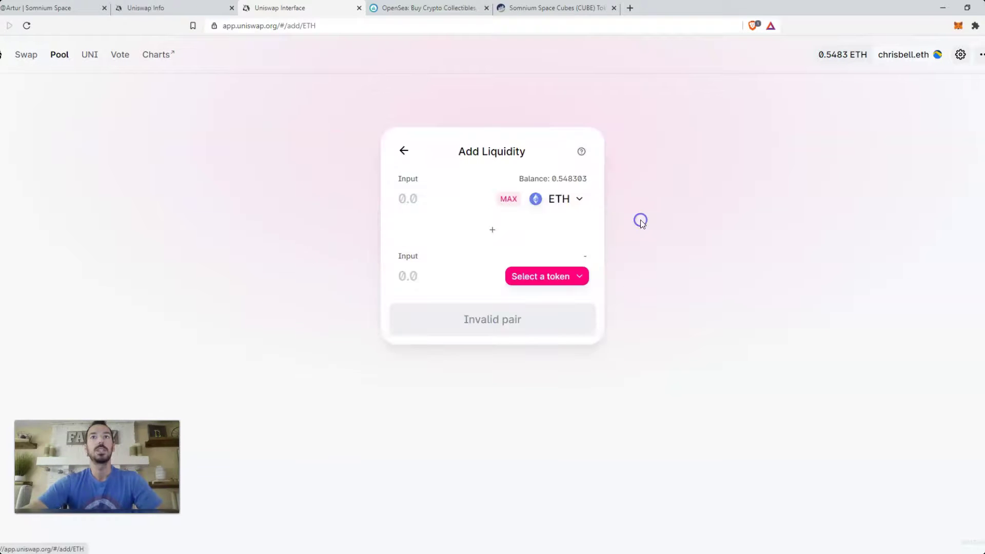
{"action": "left_click", "coordinate": [577, 281]}
{"action": "left_click", "coordinate": [430, 316]}
{"action": "left_click", "coordinate": [419, 197]}
{"action": "type", "text": "1"}
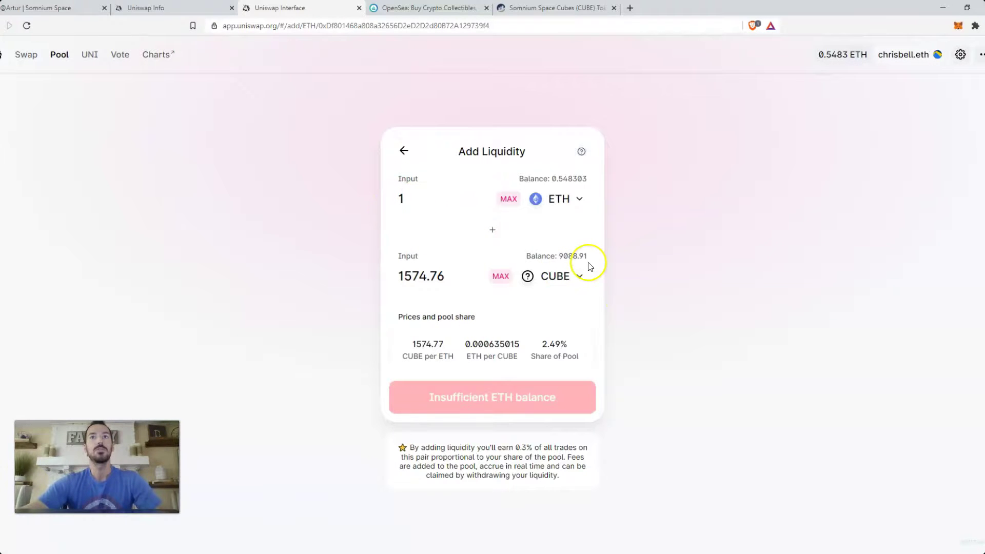
{"action": "left_click", "coordinate": [402, 199]}
{"action": "left_click", "coordinate": [413, 277]}
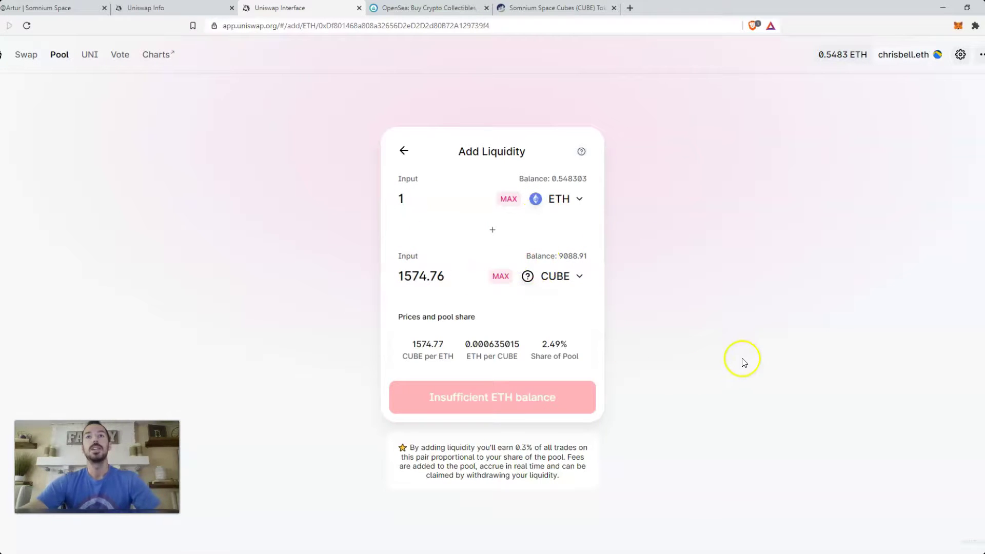
Examine the share of the ETH–CUBE pool and the CUBE amount required for a 1 ETH liquidity deposit
{"action": "left_click_drag", "start_coordinate": [541, 344], "coordinate": [572, 347]}
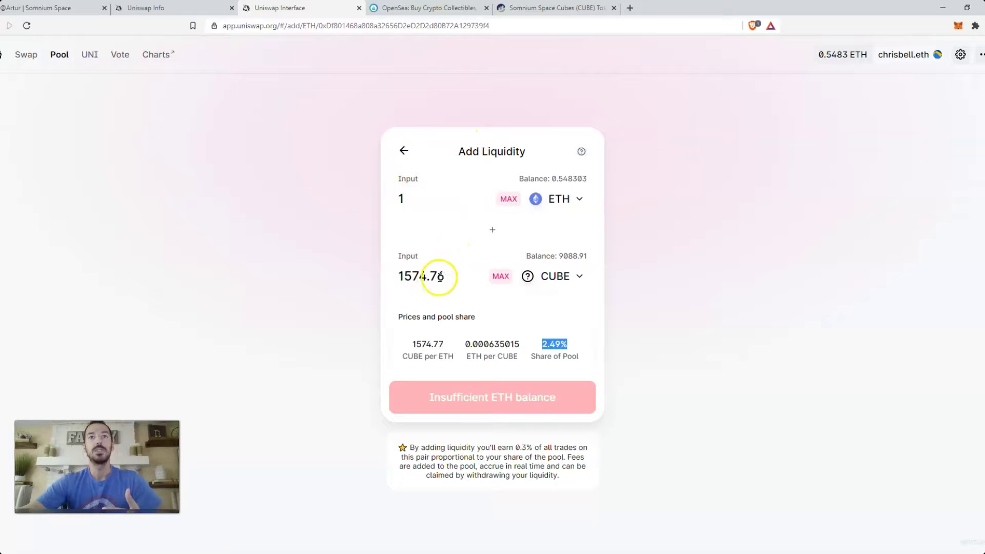
{"action": "left_click_drag", "start_coordinate": [449, 276], "coordinate": [385, 275]}
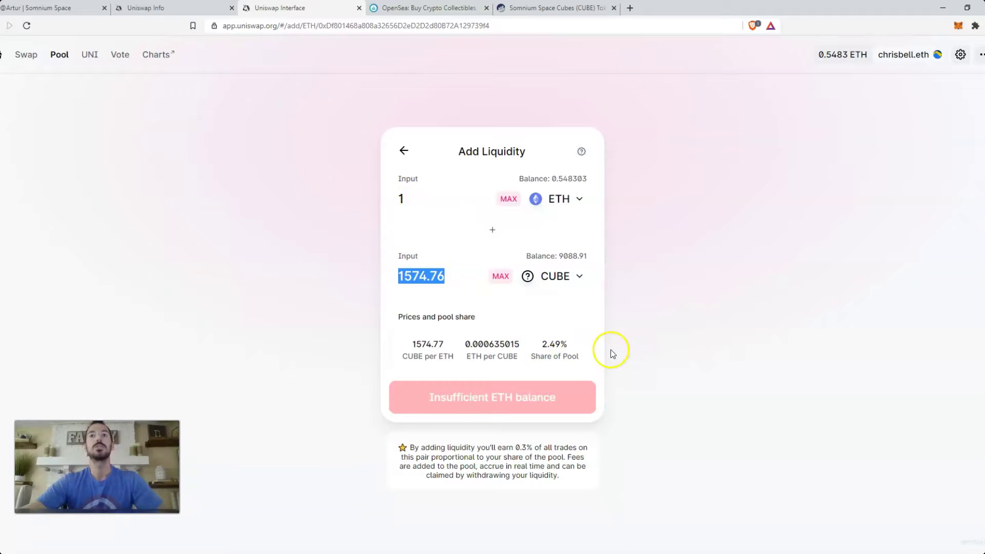
{"action": "left_click", "coordinate": [421, 202]}
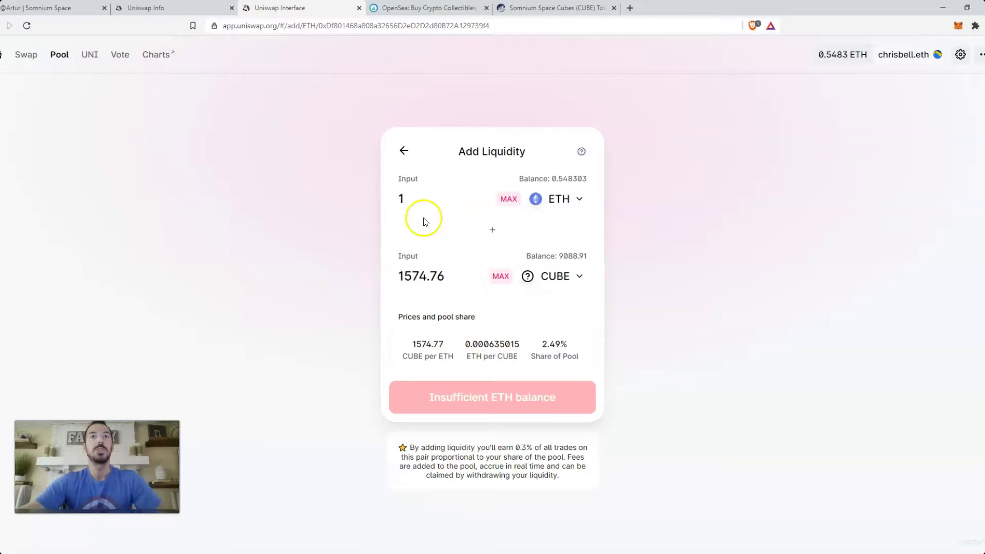
{"action": "left_click_drag", "start_coordinate": [541, 344], "coordinate": [594, 347]}
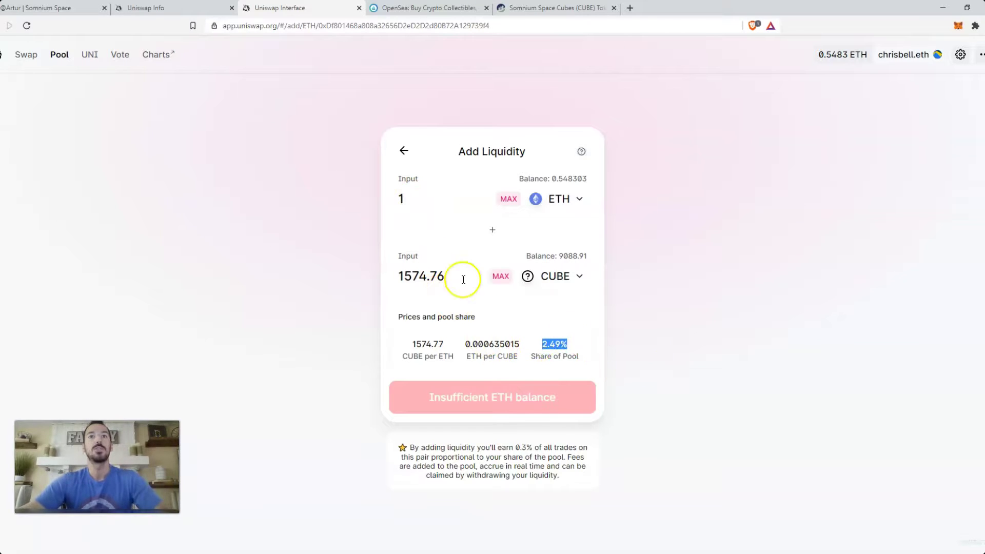
{"action": "left_click", "coordinate": [398, 276]}
{"action": "left_click_drag", "start_coordinate": [397, 275], "coordinate": [420, 278]}
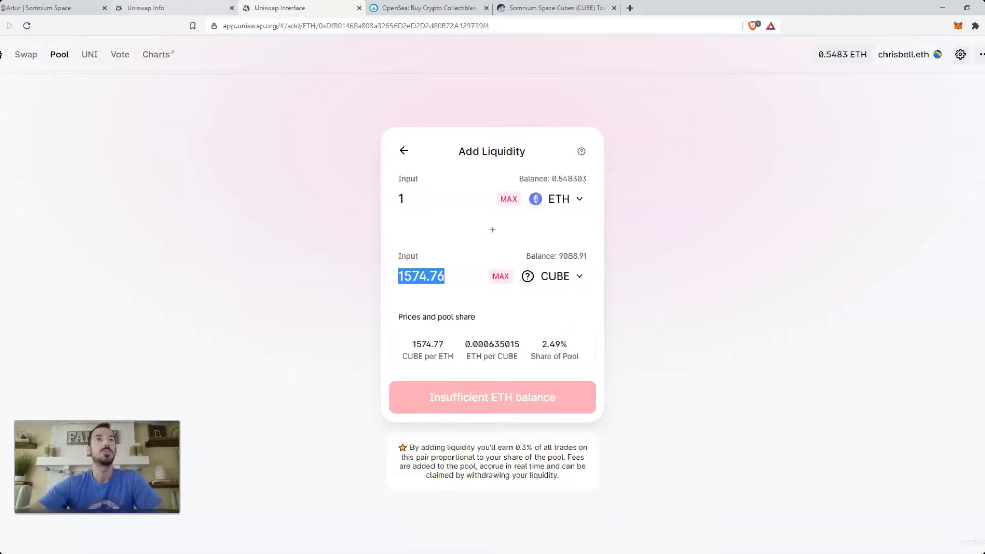
Switch to the Uniswap Info account page and check its cumulative fees earned and the transaction that added CUBE and ETH
{"action": "left_click", "coordinate": [216, 8]}
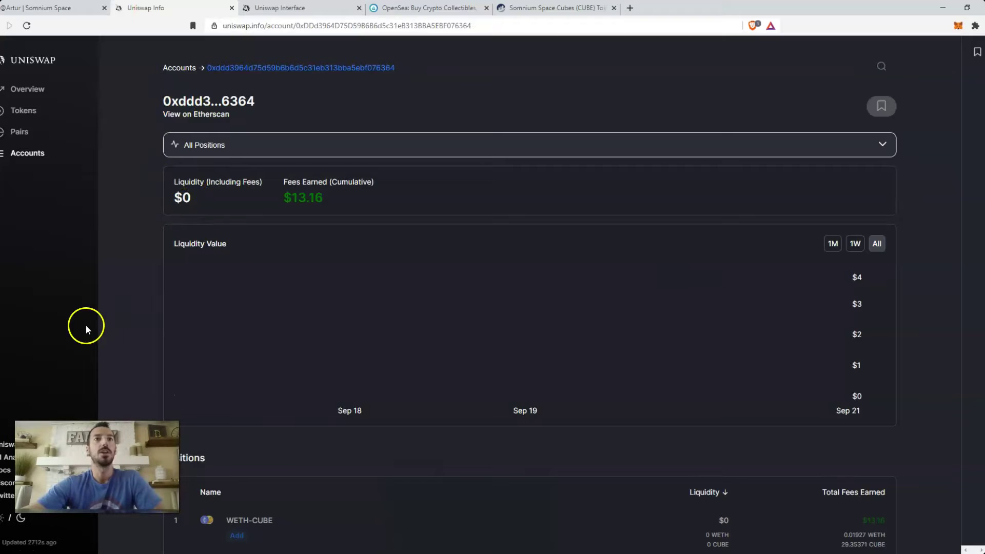
{"action": "left_click_drag", "start_coordinate": [282, 198], "coordinate": [339, 197]}
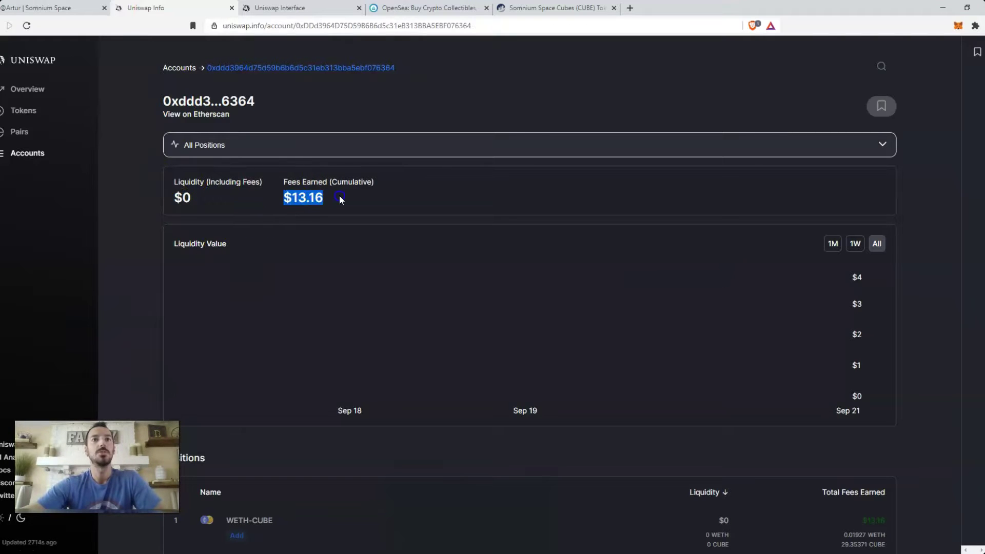
{"action": "scroll", "coordinate": [662, 378], "scroll_direction": "down", "scroll_amount": 10}
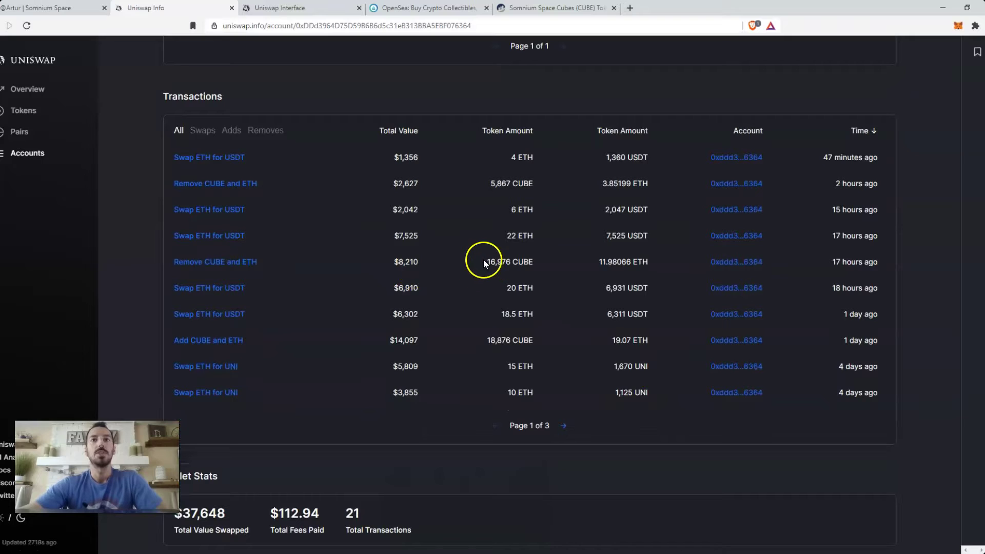
{"action": "left_click", "coordinate": [484, 340]}
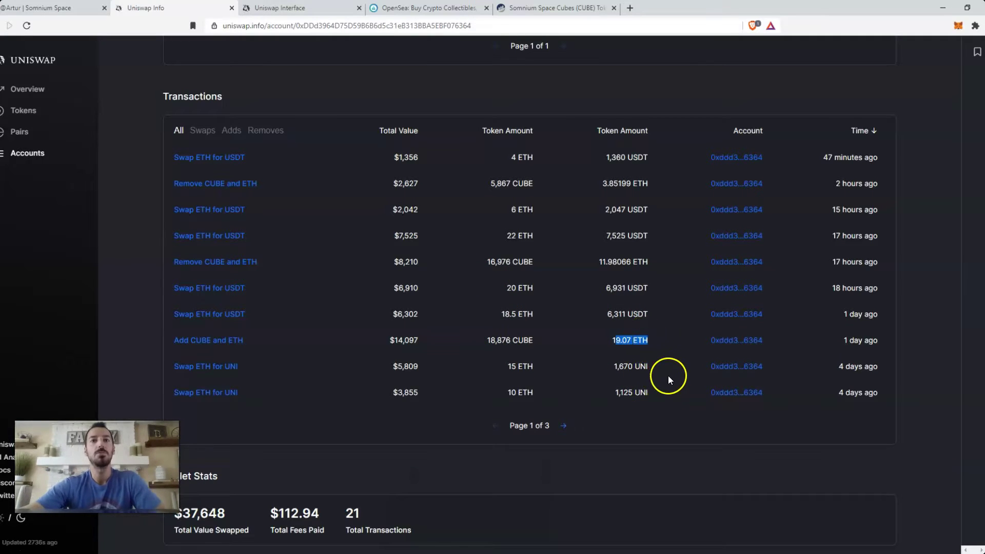
Check the WETH and CUBE amounts in the total fees earned by the account's WETH-CUBE position
{"action": "scroll", "coordinate": [668, 375], "scroll_direction": "up", "scroll_amount": 10}
{"action": "scroll", "coordinate": [831, 468], "scroll_direction": "down", "scroll_amount": 3}
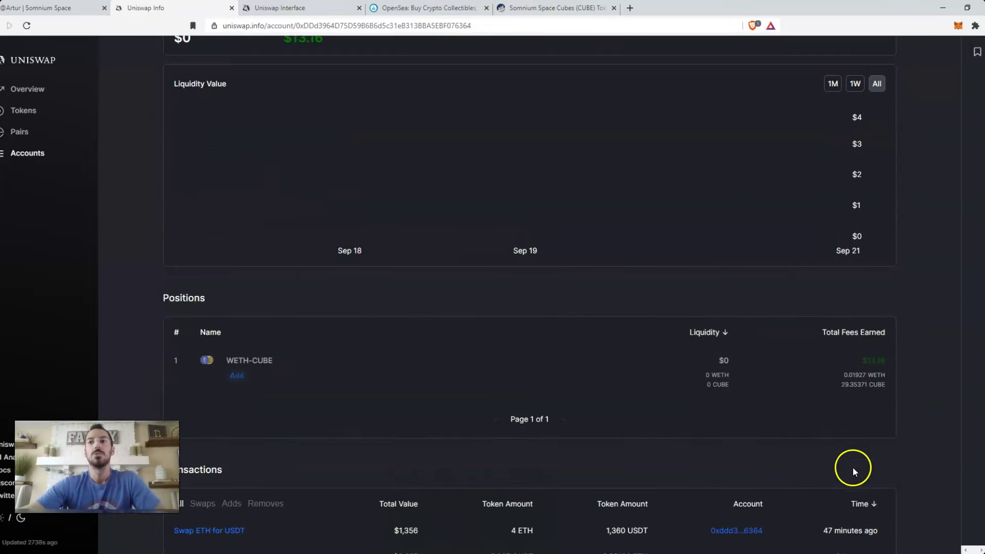
{"action": "double_click", "coordinate": [837, 386]}
{"action": "left_click", "coordinate": [838, 386]}
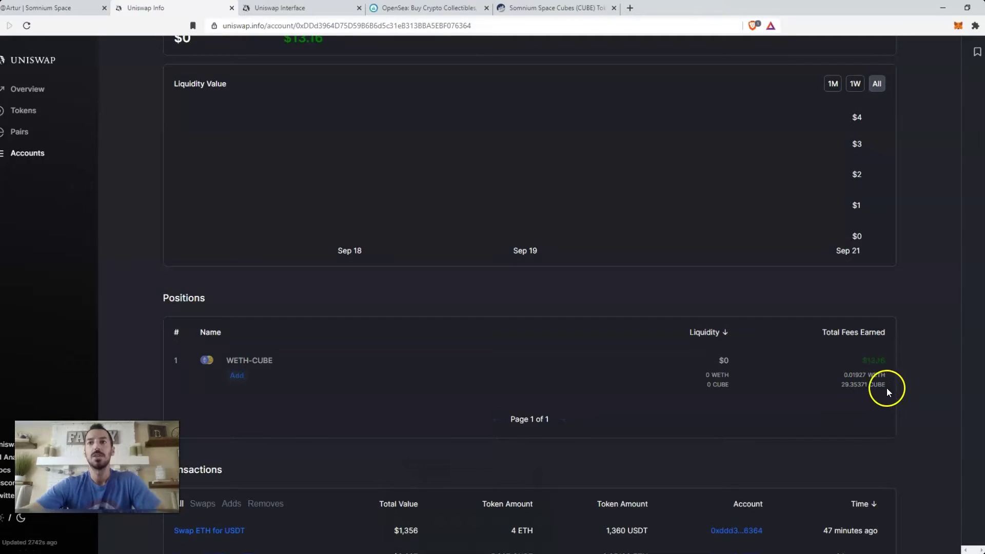
{"action": "left_click_drag", "start_coordinate": [886, 384], "coordinate": [854, 381]}
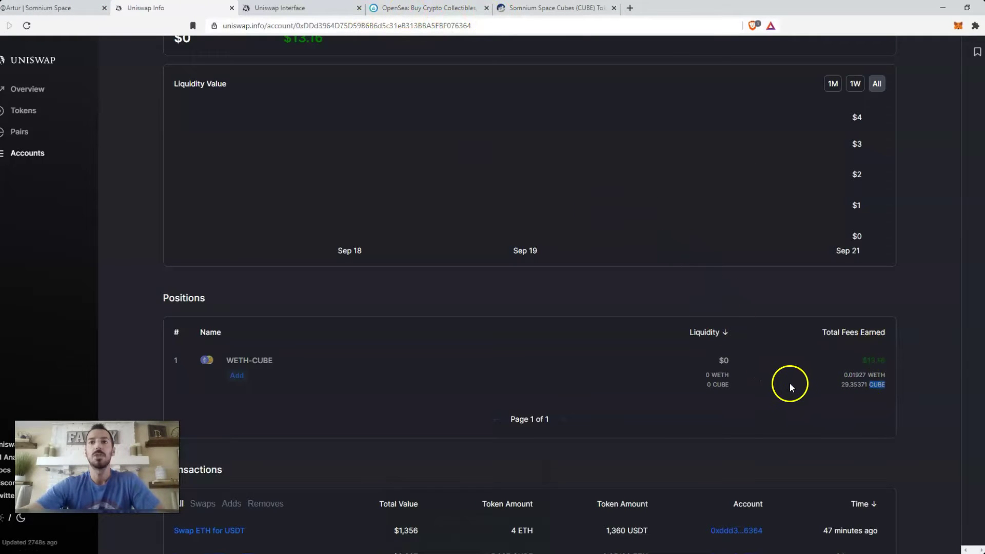
{"action": "scroll", "coordinate": [204, 379], "scroll_direction": "up", "scroll_amount": 3}
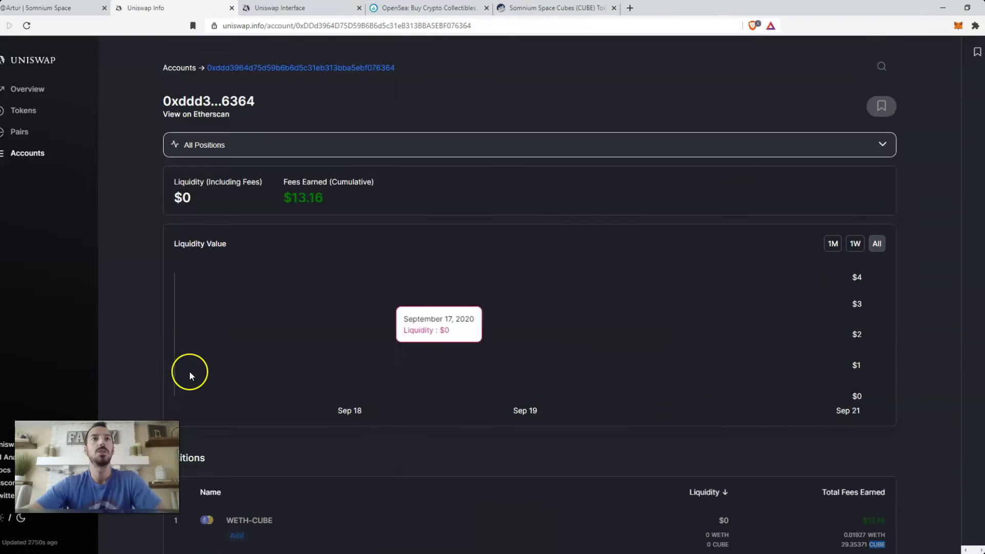